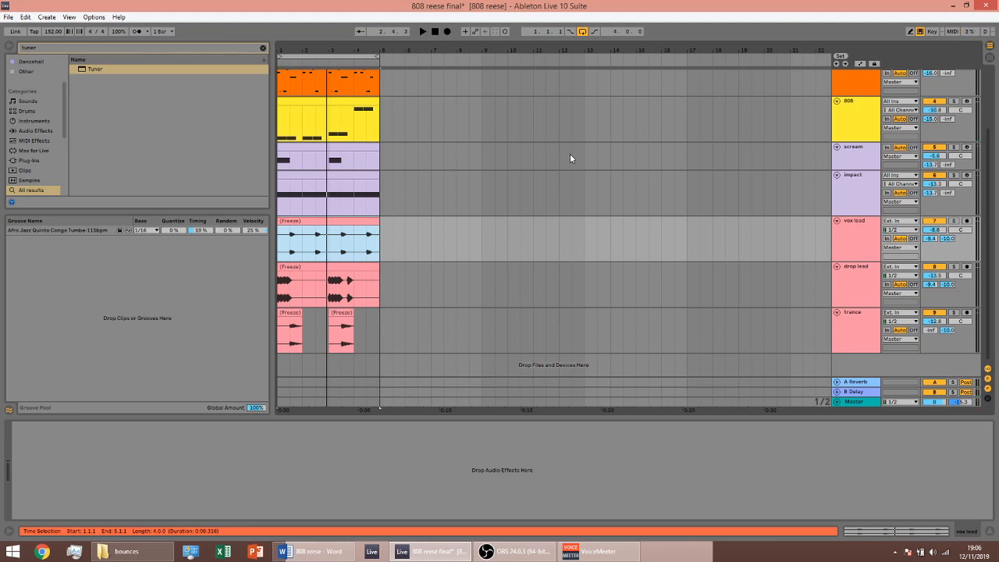
Play the 808 track soloed, then unsolo it and listen to the full arrangement.
left_click(953, 101)
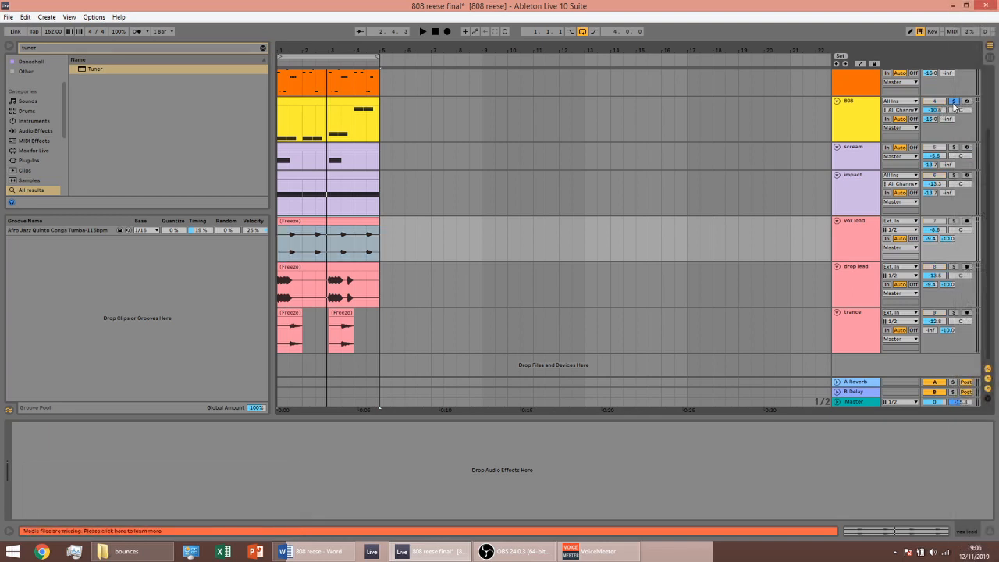
key("space")
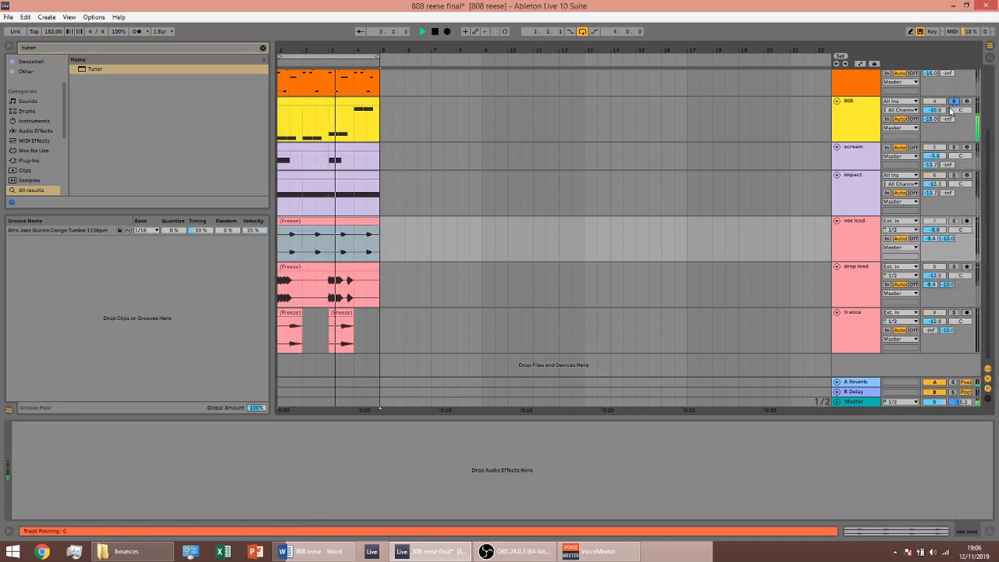
key("space")
left_click(953, 101)
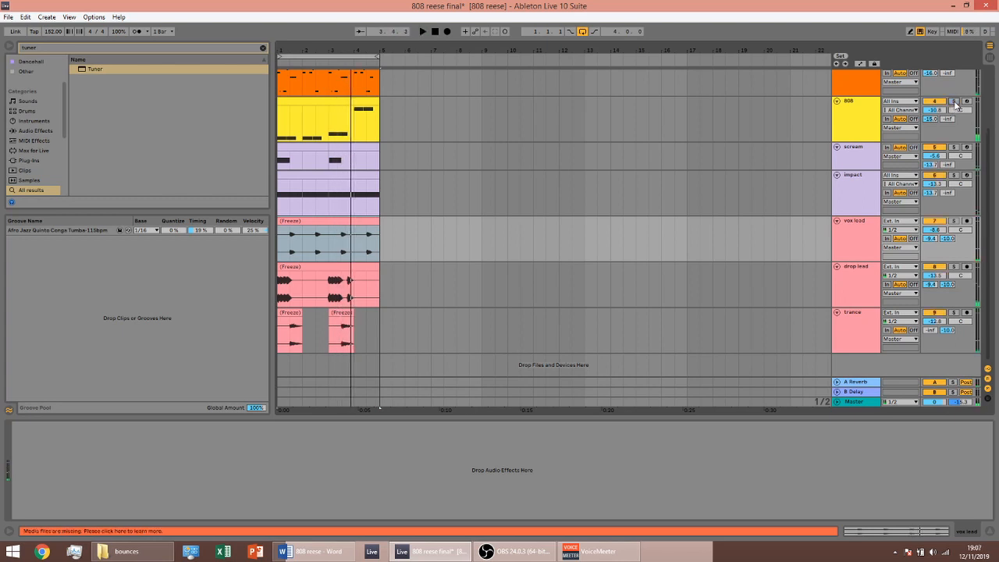
key("space")
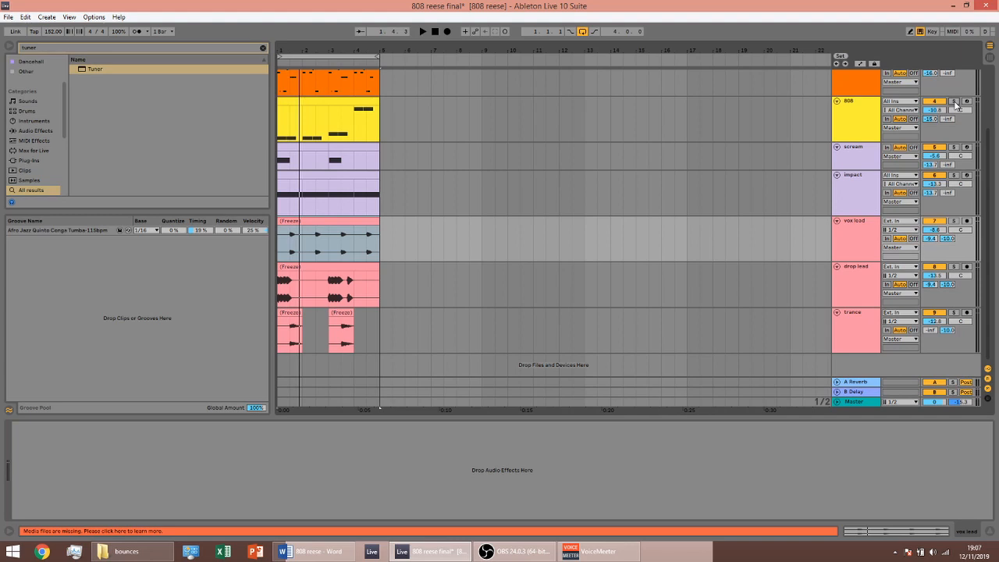
Insert a new MIDI track below the 808 track and colour it yellow.
scroll(865, 171, "up", 1)
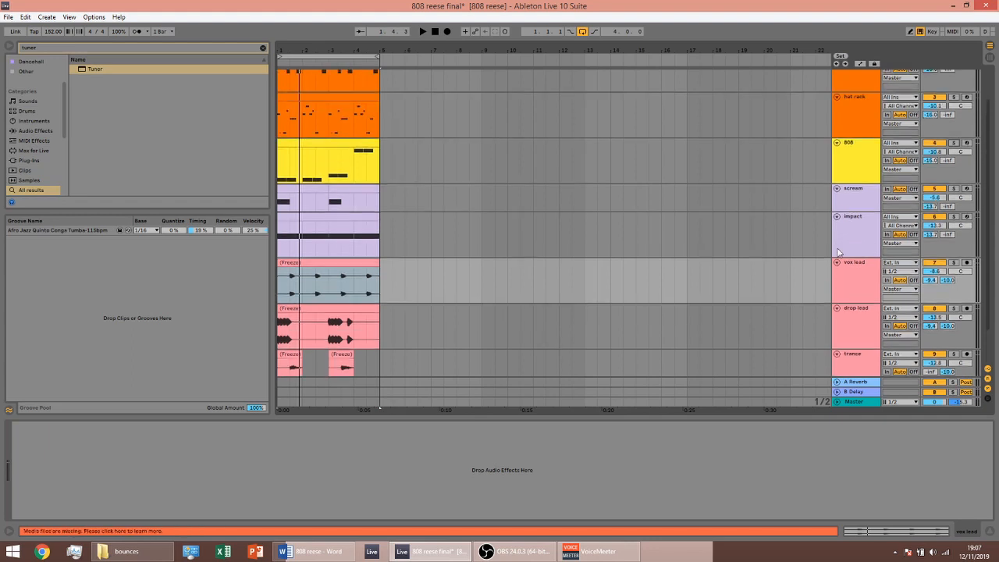
left_click(856, 168)
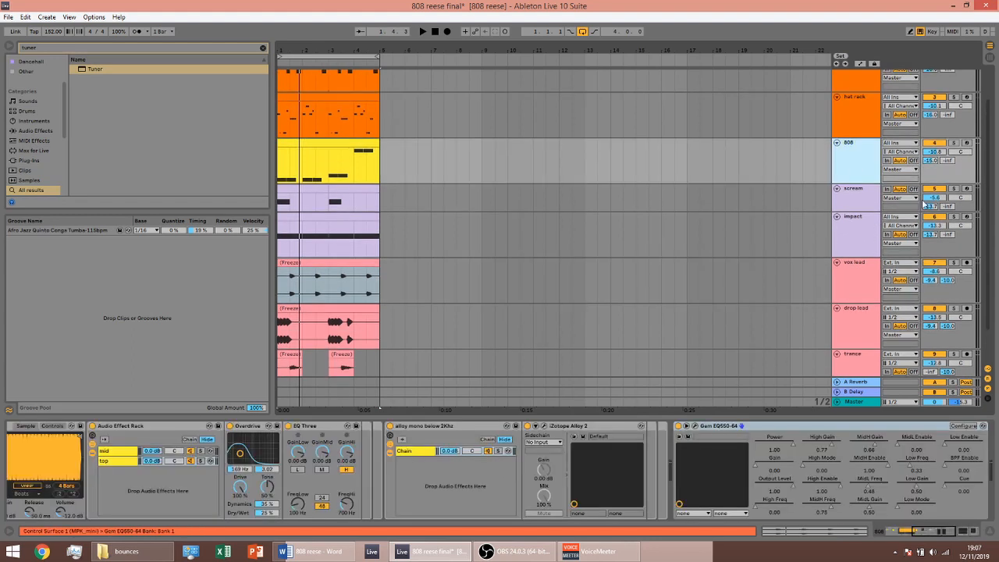
key("ctrl+shift+t")
right_click(857, 195)
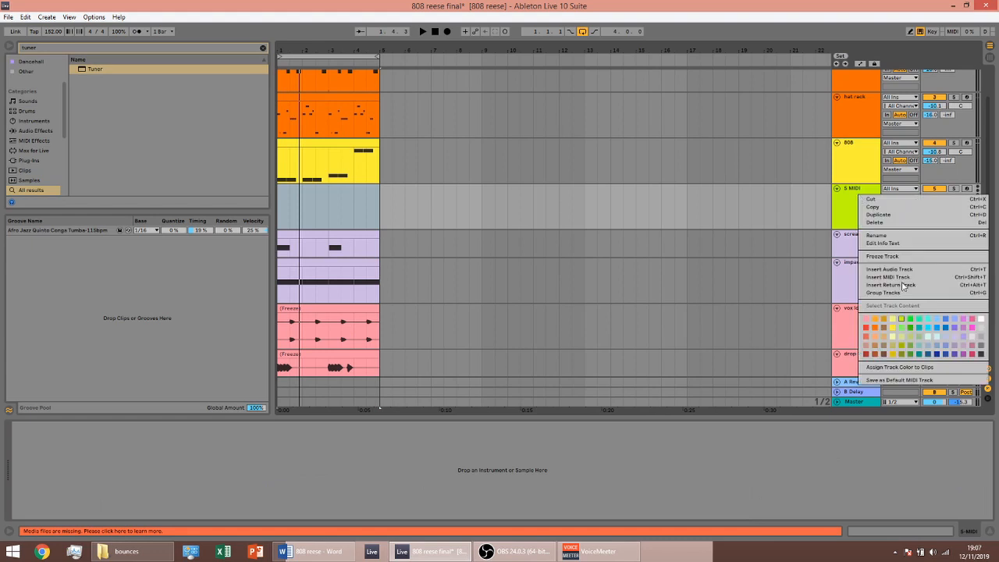
left_click(894, 334)
Find the TrTrap2 808_Smooth Hold_G1 sample with the search "trtrap2", load it onto the new MIDI track and set its sampler to 1 voice.
key("ctrl+f")
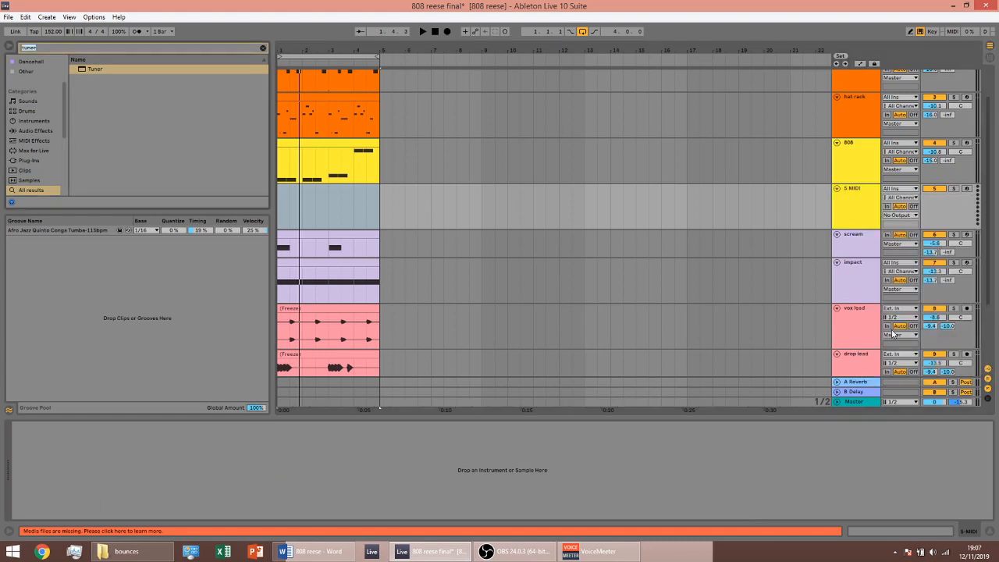
left_click(857, 171)
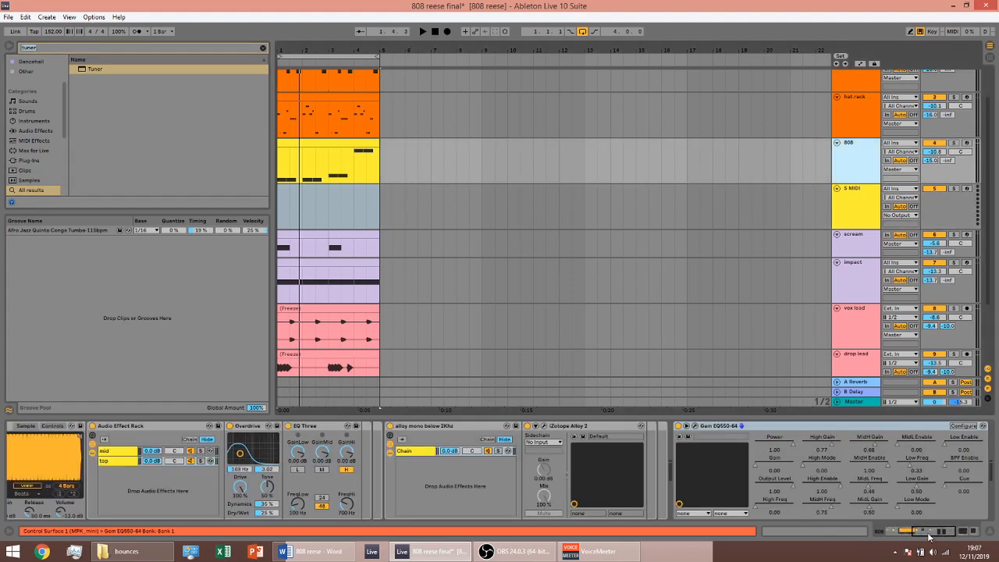
left_click(375, 427)
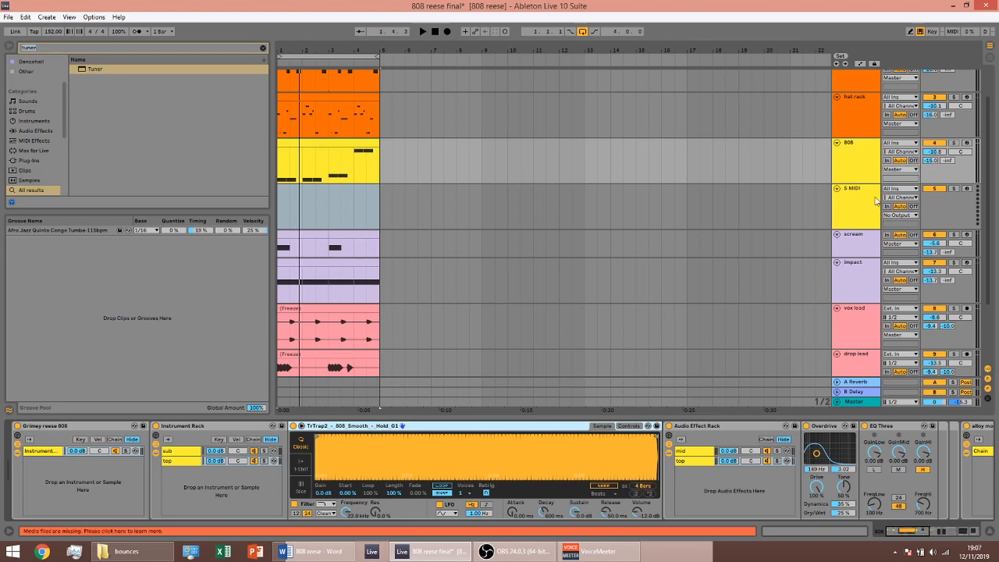
key("ctrl+f")
type("trtrap2")
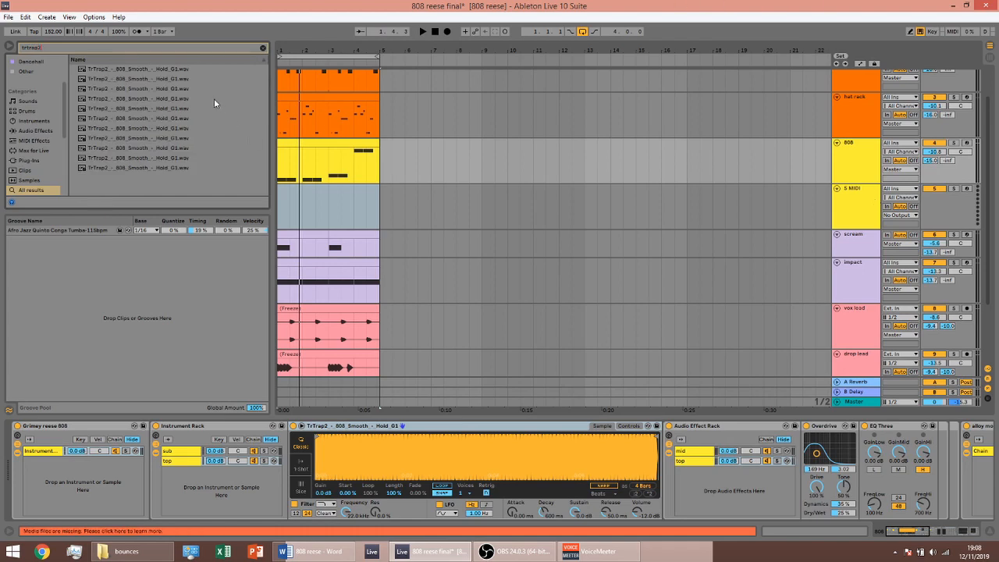
left_click(190, 70)
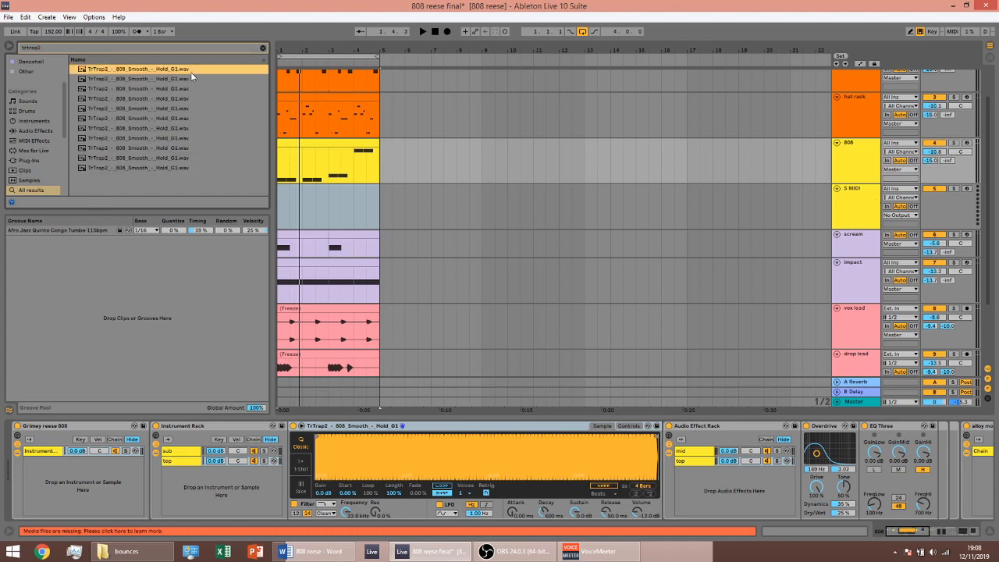
left_click(811, 223)
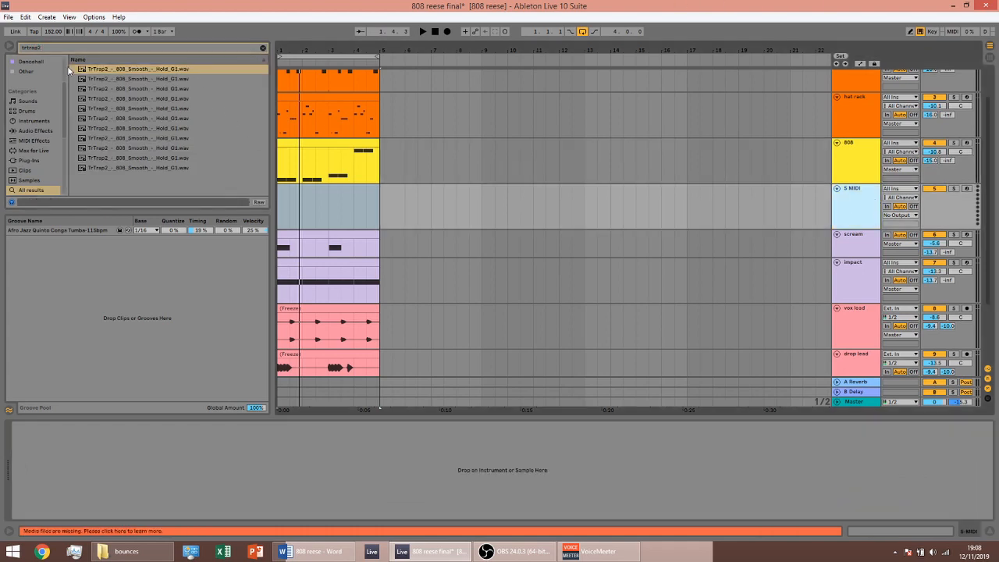
left_click_drag(133, 69, 557, 232)
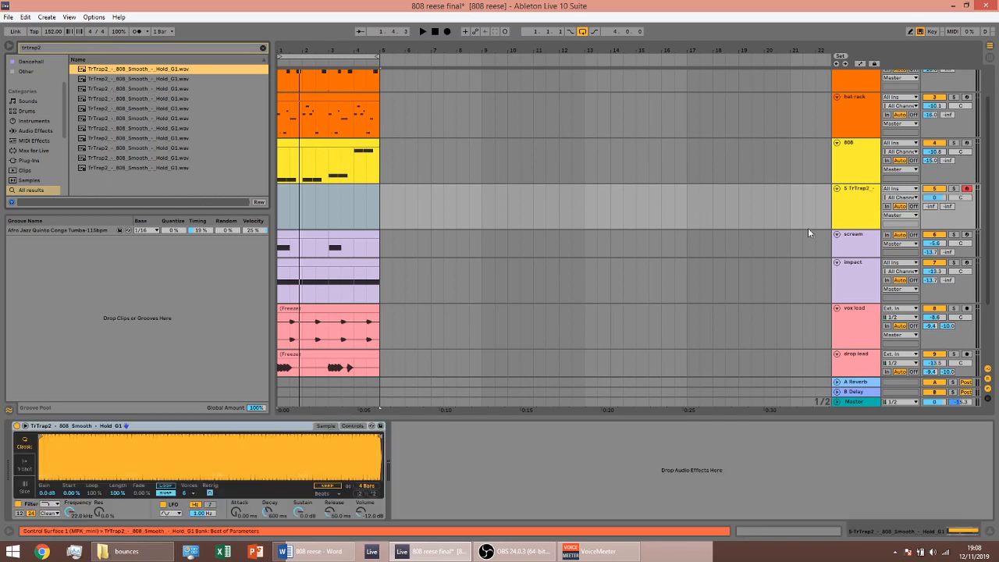
left_click(190, 492)
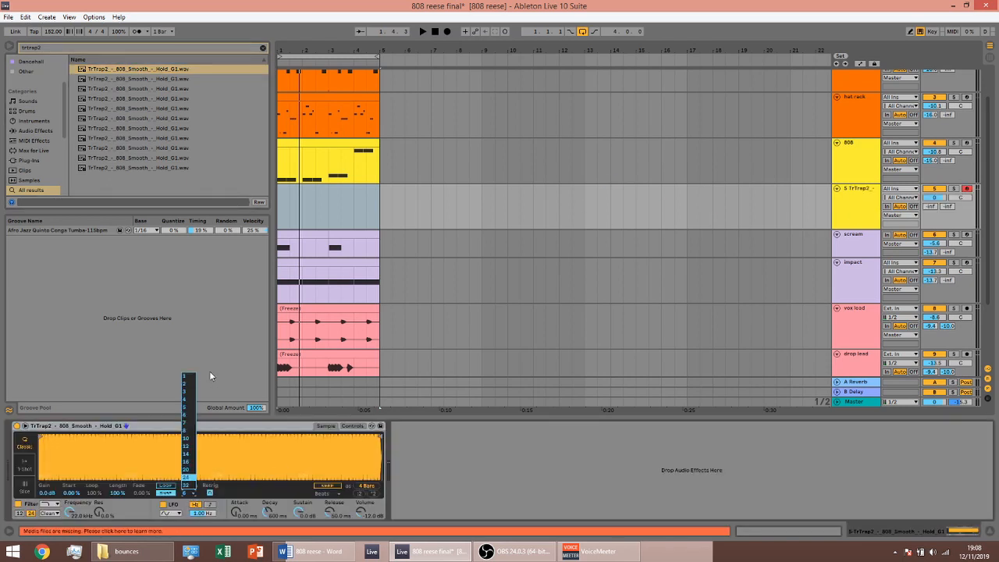
left_click(192, 377)
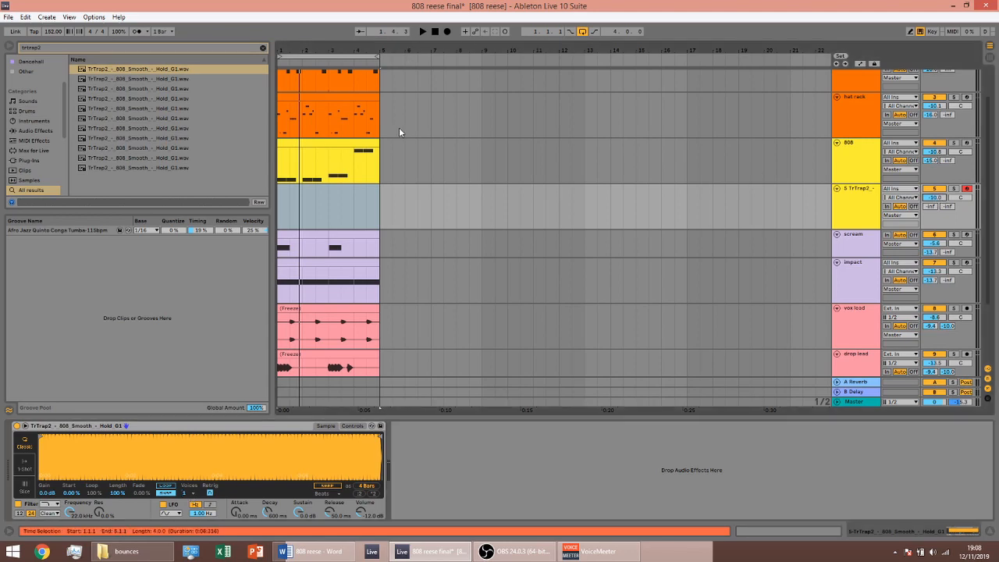
Copy the 808 track's MIDI clip onto the new sampler track and audition that track soloed.
left_click(367, 146)
left_click_drag(368, 146, 368, 195)
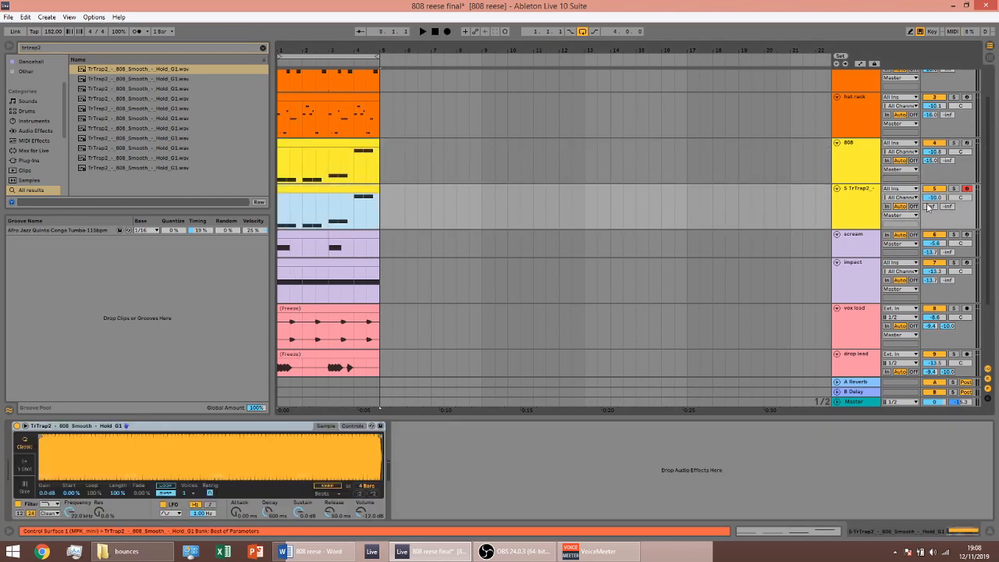
left_click(953, 192)
key("space")
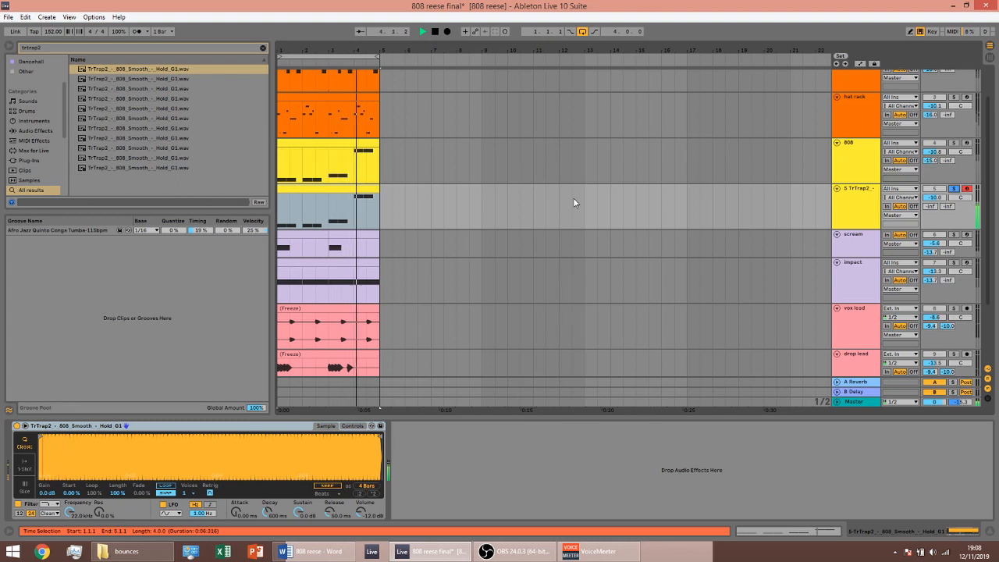
key("space")
Examine the start of the 808 sample's waveform up close in the sampler.
left_click_drag(39, 459, 39, 504)
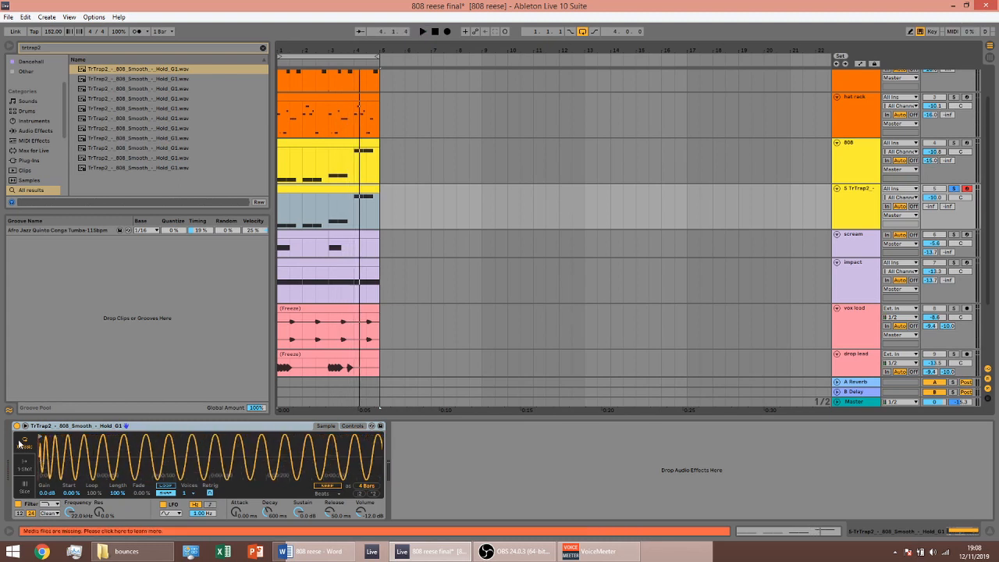
mouse_move(49, 450)
left_mouse_down()
mouse_move(70, 470)
mouse_move(98, 469)
mouse_move(71, 462)
mouse_move(65, 444)
mouse_move(143, 446)
left_mouse_up()
left_click_drag(195, 464, 195, 398)
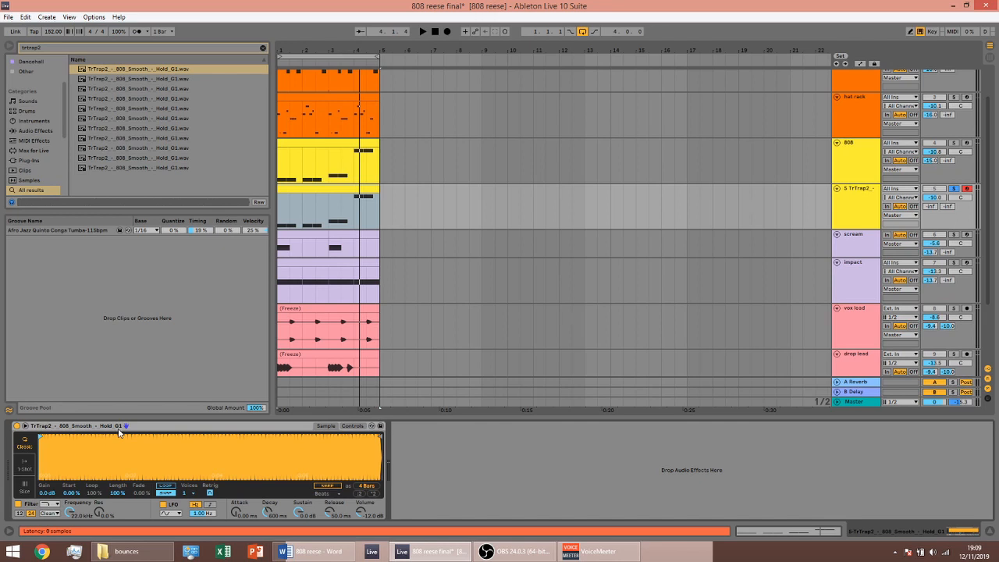
Add a Tuner after the sampler and play the loop to check the 808's pitch.
key("ctrl+f")
type("tuner")
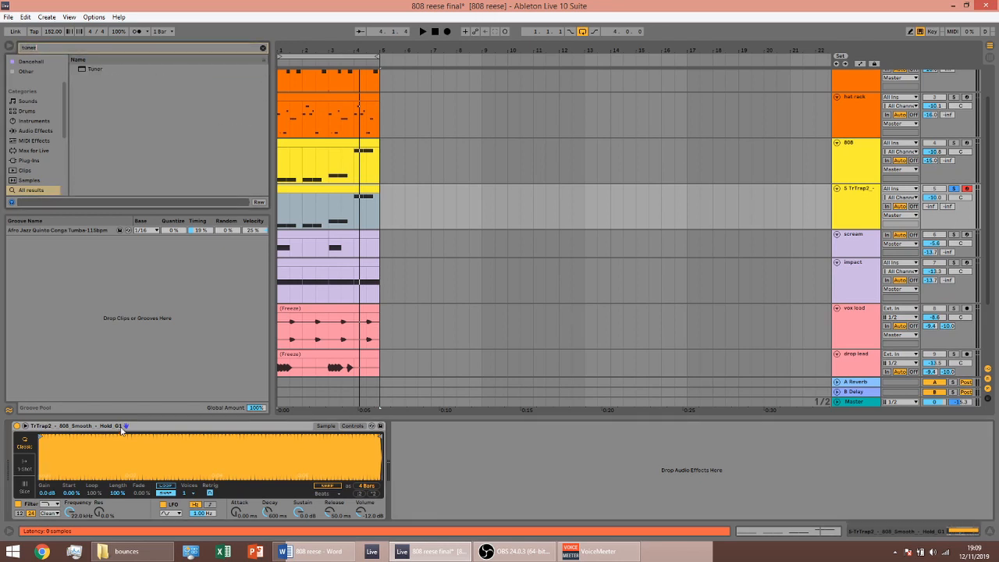
double_click(93, 72)
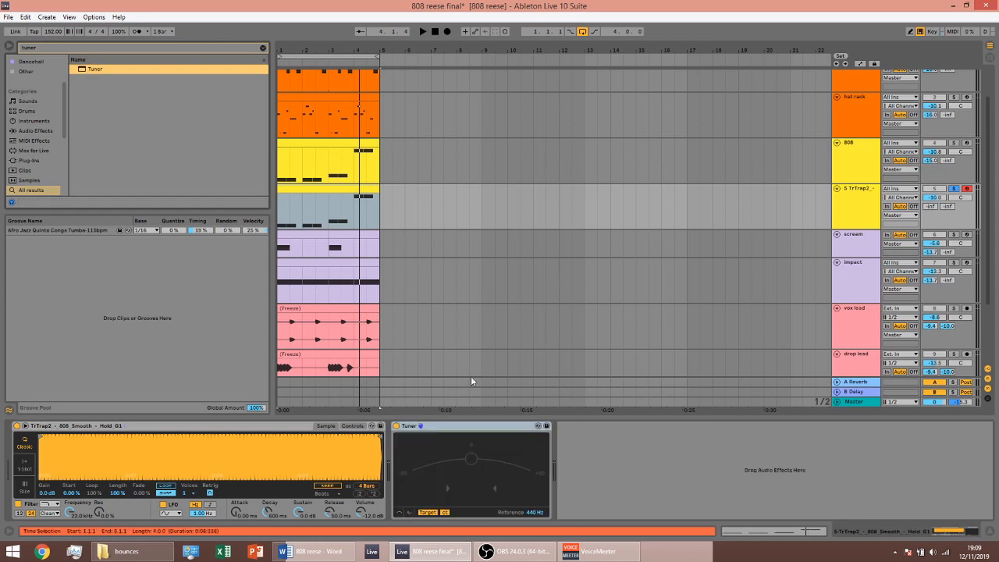
key("space")
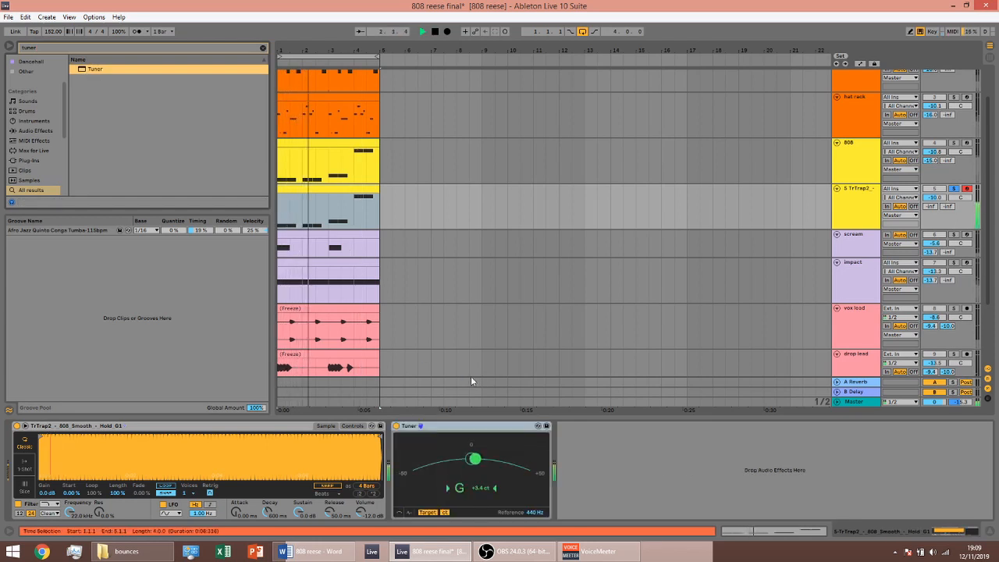
key("space")
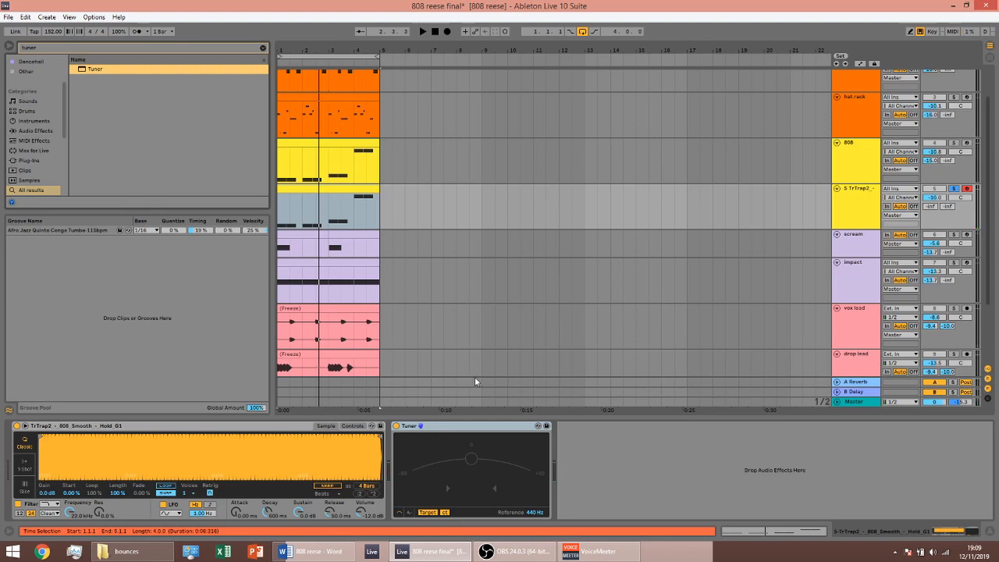
Add SPAN after the Tuner in High Res mode, hold the spectrum during playback and examine the 808's fundamental in the low frequencies.
key("ctrl+f")
type("span")
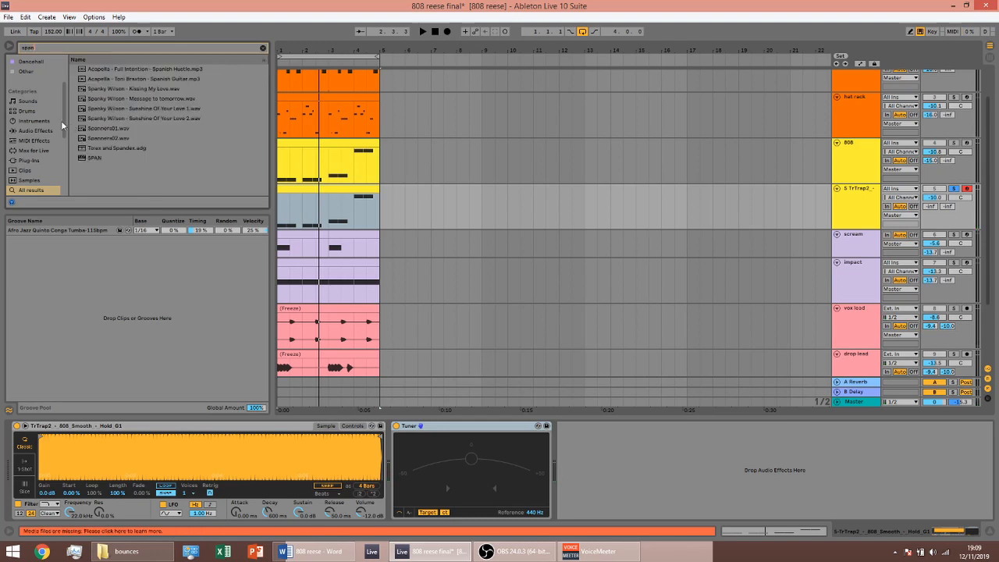
double_click(93, 157)
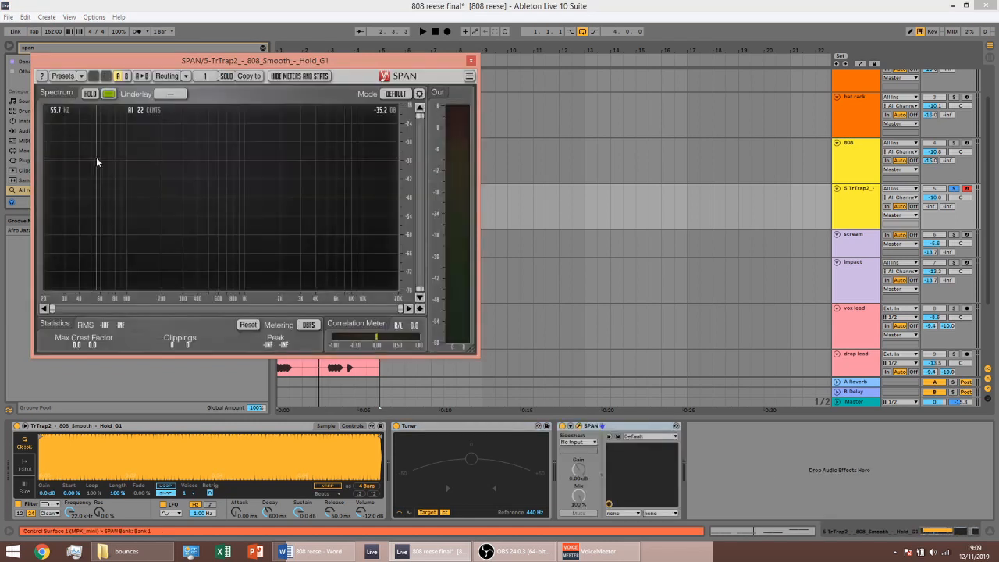
left_click(388, 94)
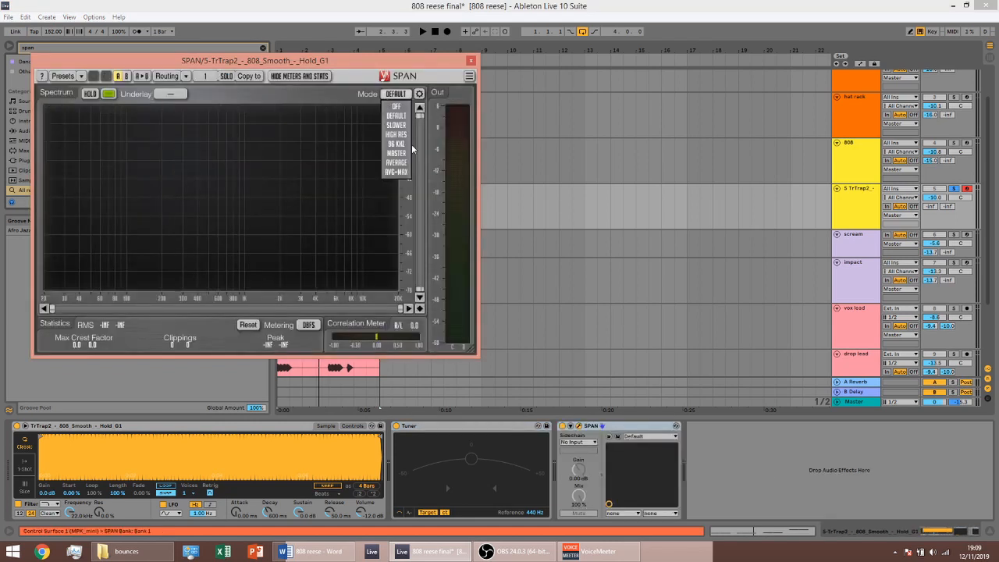
left_click(402, 139)
key("space")
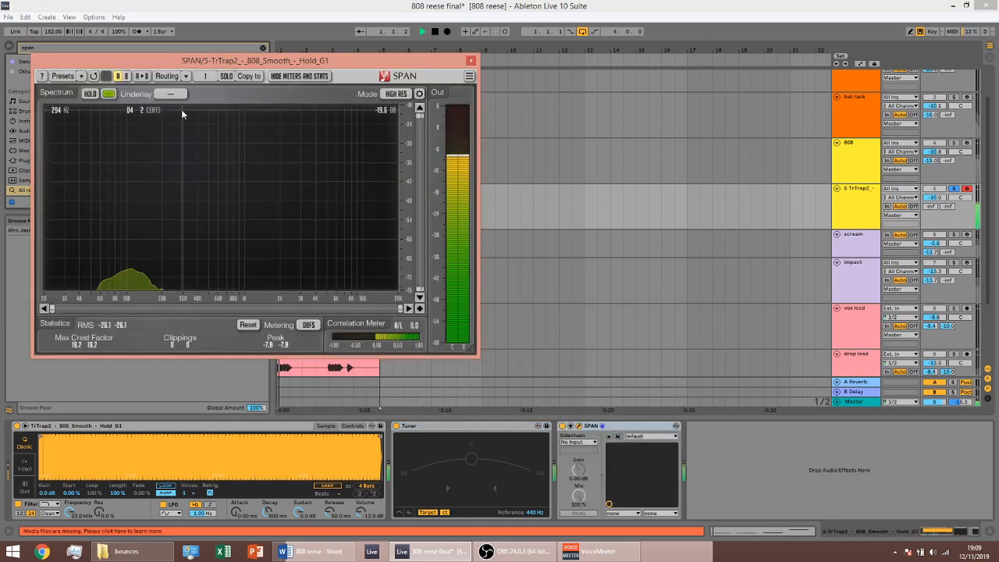
left_click(91, 93)
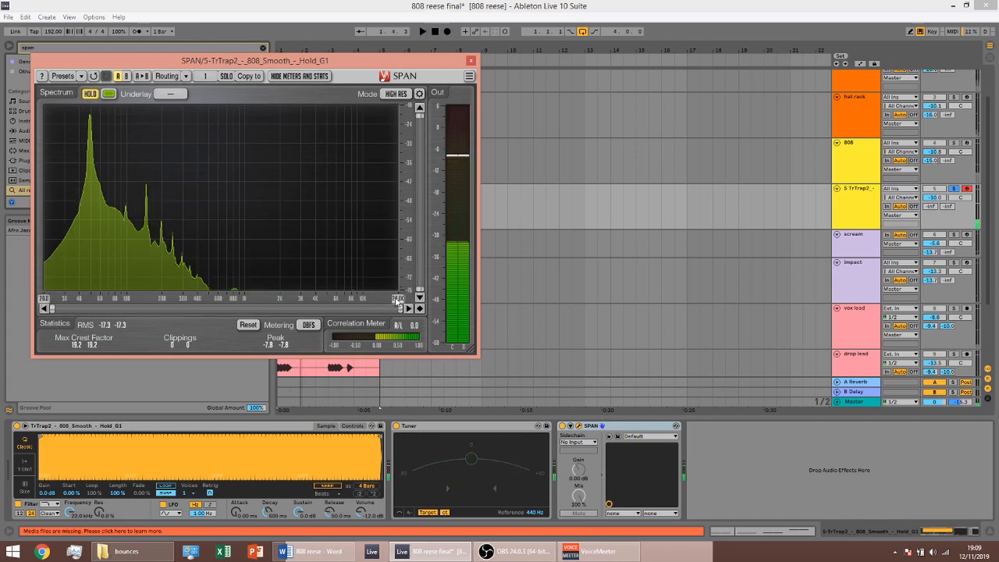
left_click_drag(400, 309, 153, 309)
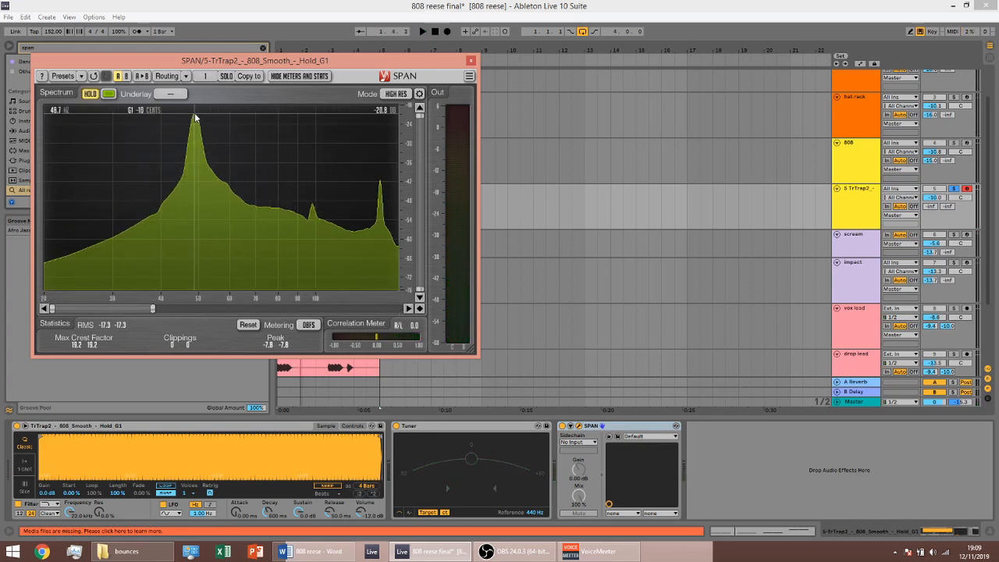
left_click(471, 60)
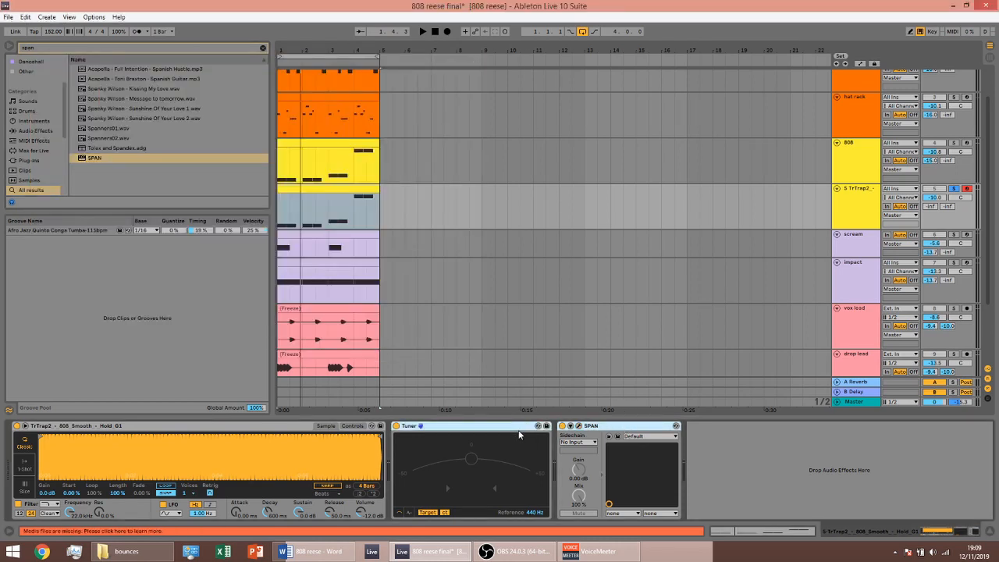
Delete the Tuner and SPAN from the sampler track and audition the plain 808.
key("Delete")
key("space")
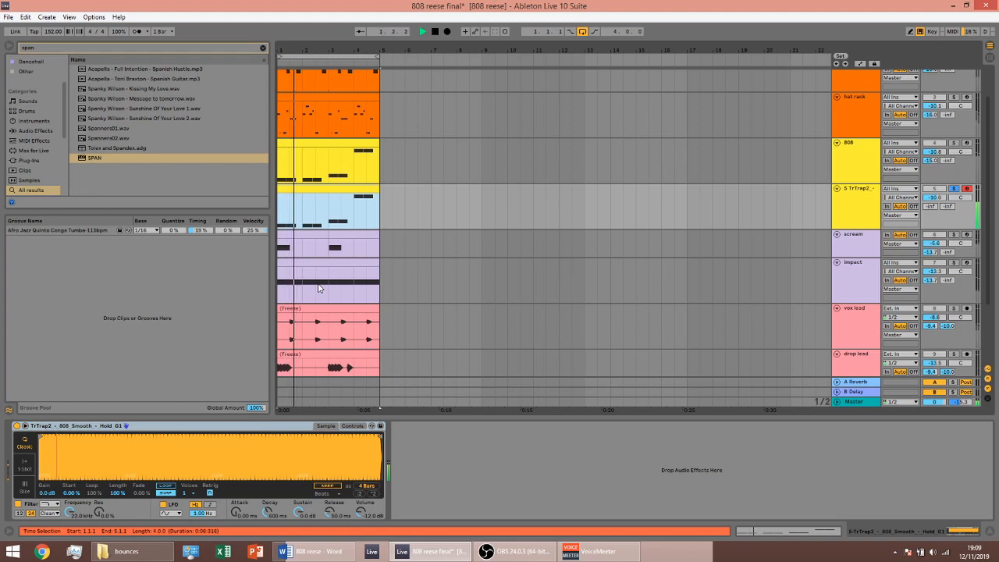
key("space")
Group the 808 sampler into an Instrument Rack and duplicate its chain.
left_click(246, 428)
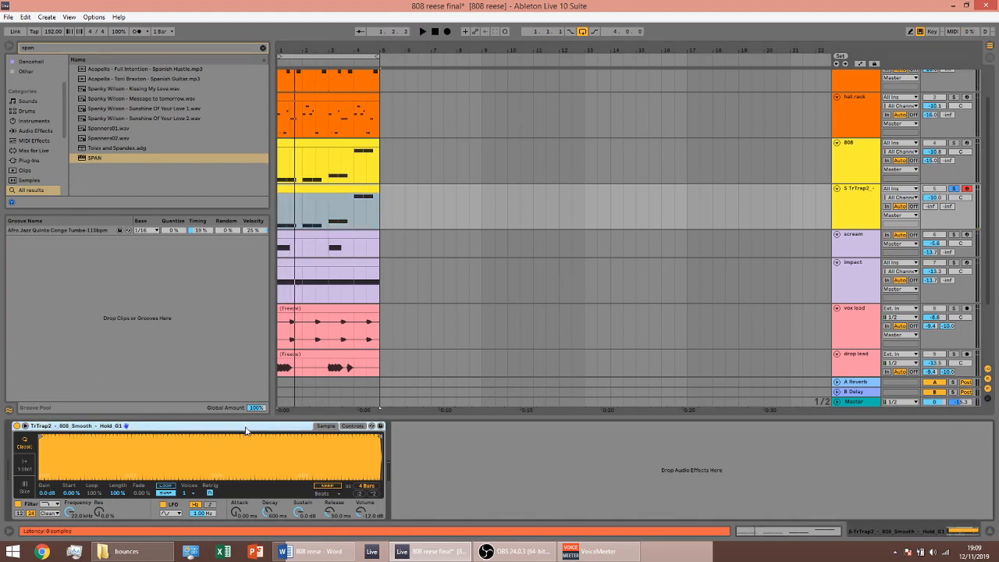
key("ctrl+g")
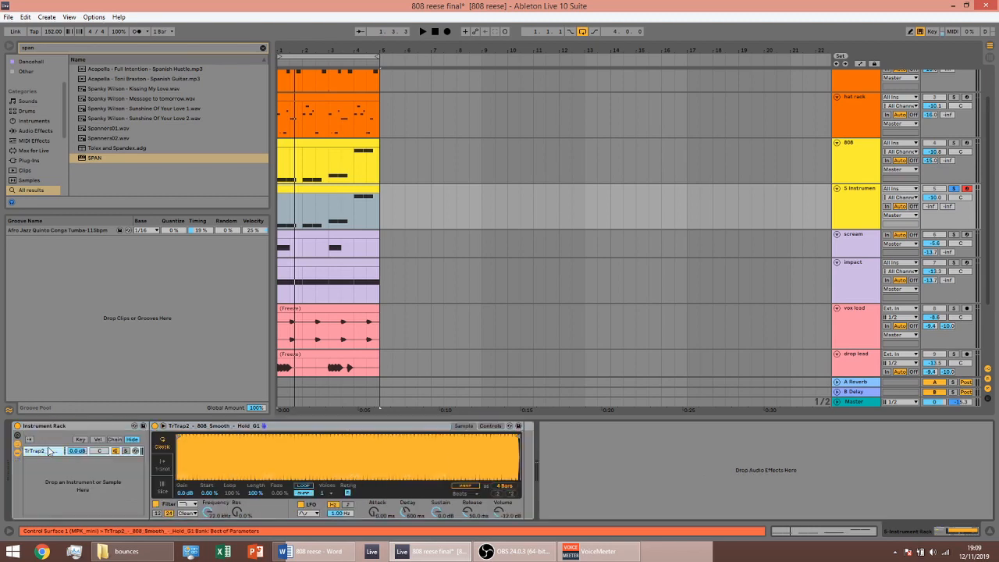
key("ctrl+d")
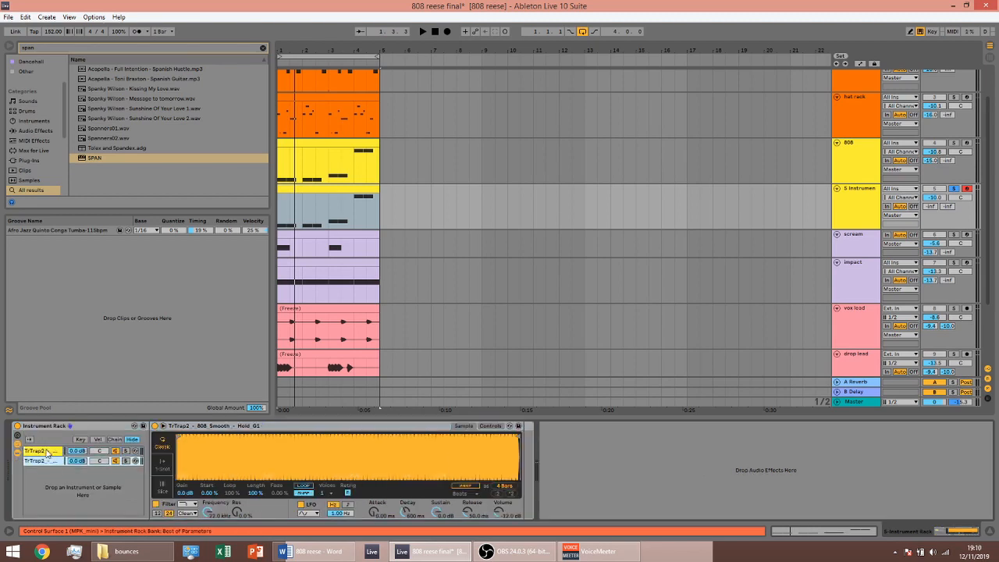
Rename the Instrument Rack's two chains as sub and top.
key("ctrl+r")
type("sub")
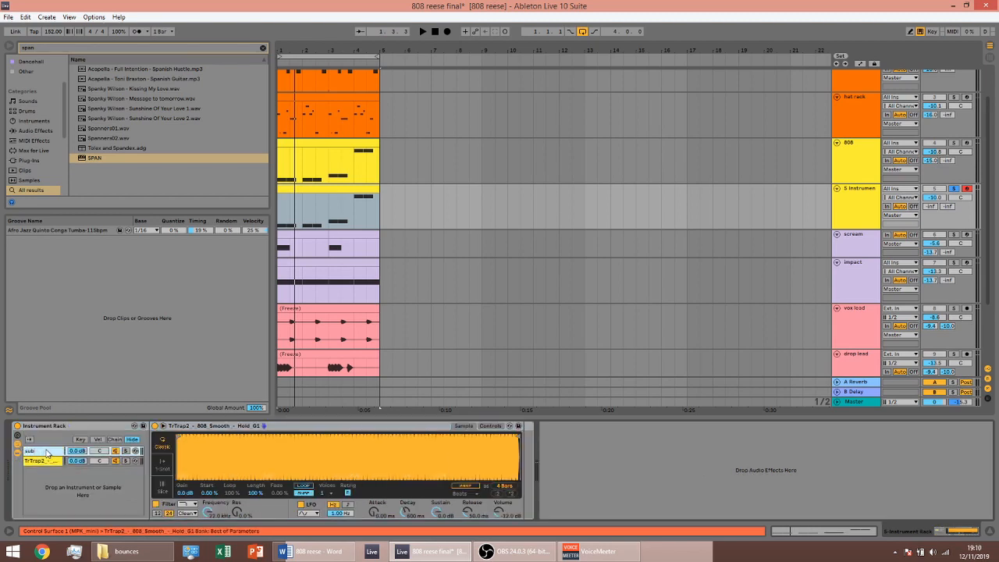
key("Return")
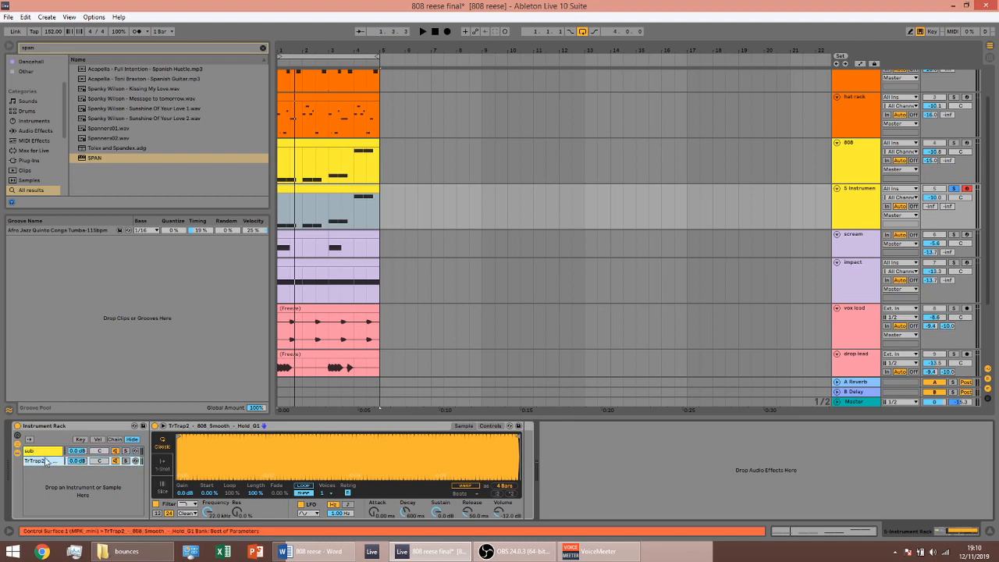
double_click(45, 461)
type("toi")
key("Return")
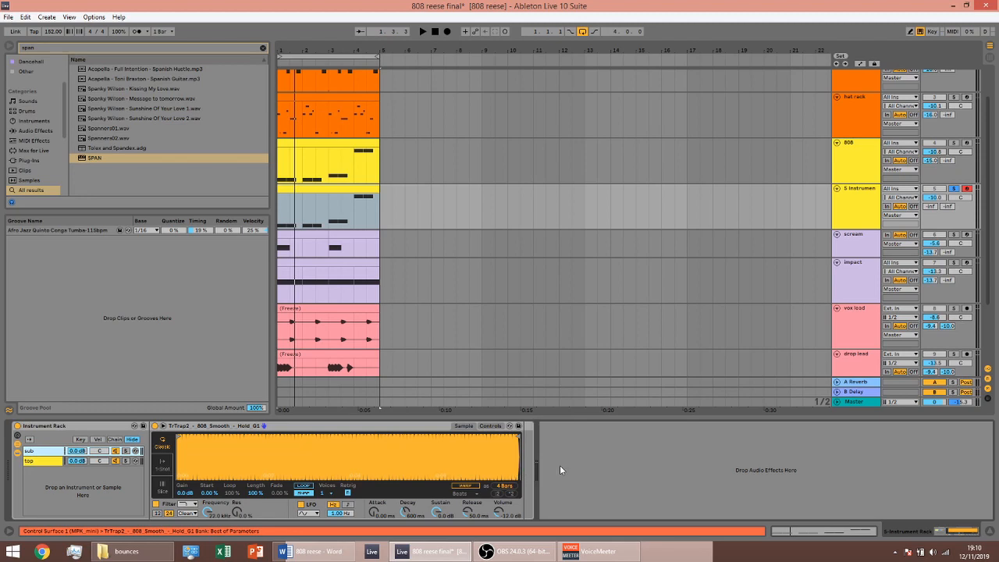
Add an EQ Three after the Instrument Rack and set its low crossover to 100 Hz and high crossover to 700 Hz.
key("ctrl+f")
type("eqei")
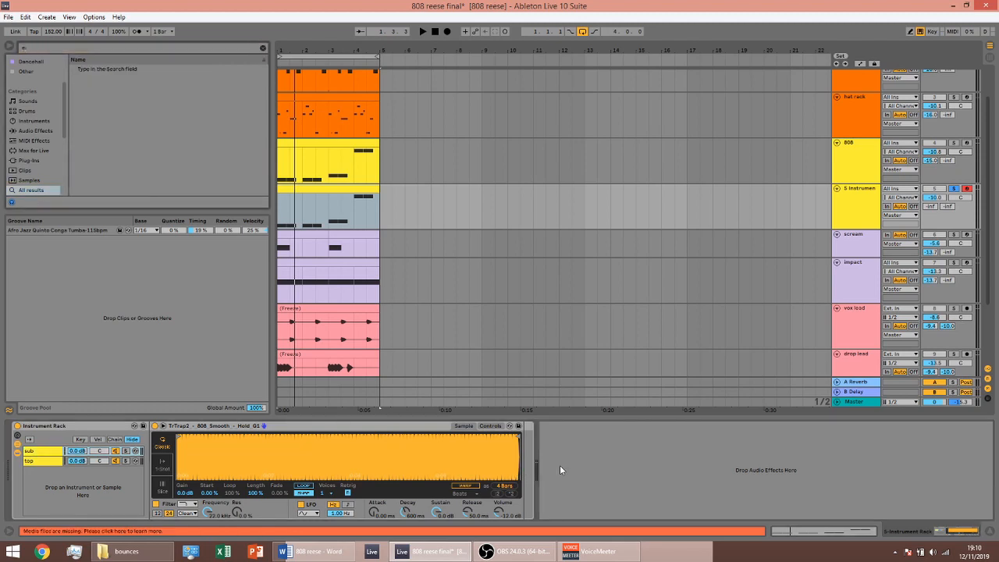
left_click(112, 89)
left_click_drag(123, 98, 573, 468)
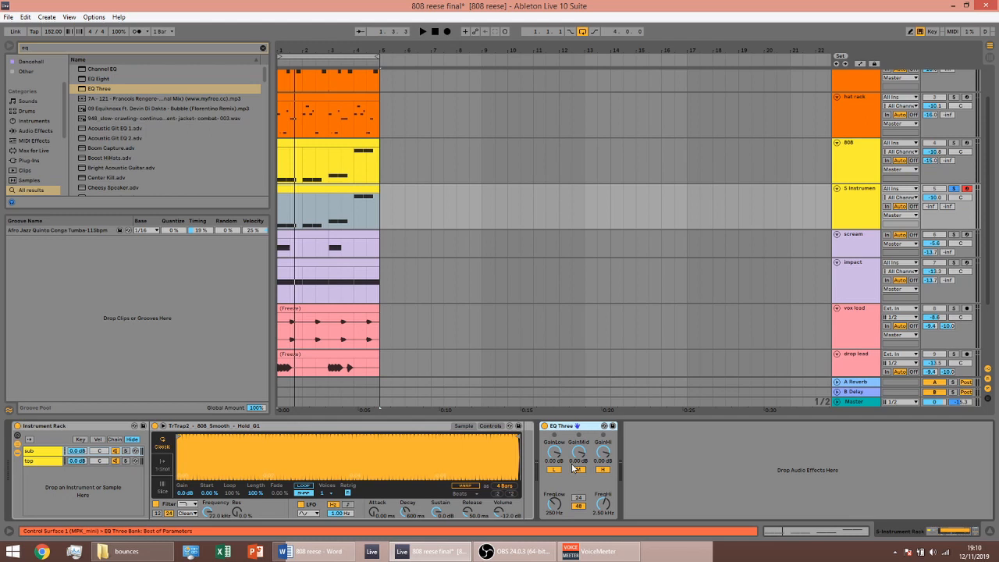
left_click(557, 513)
type("100")
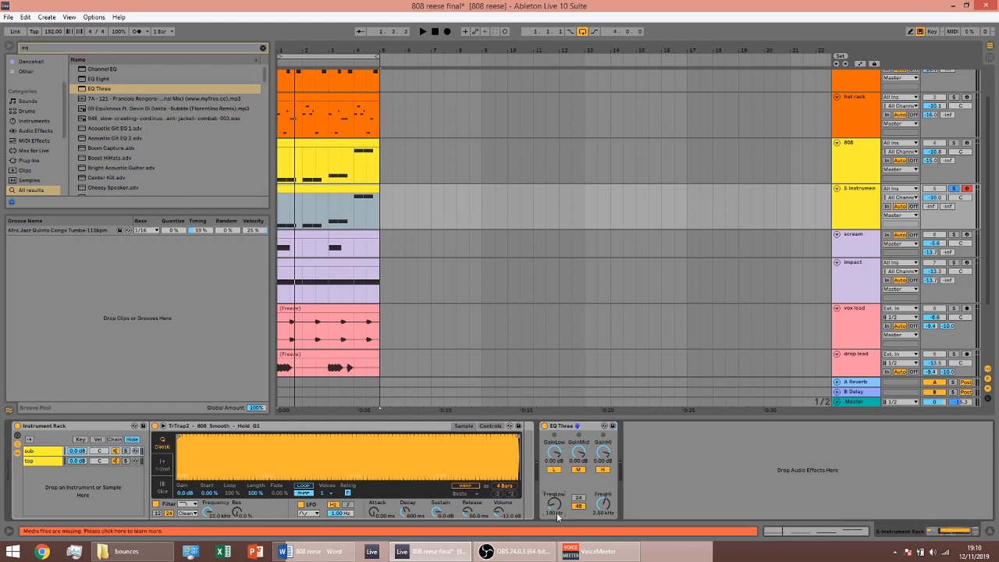
key("Return")
key("Return")
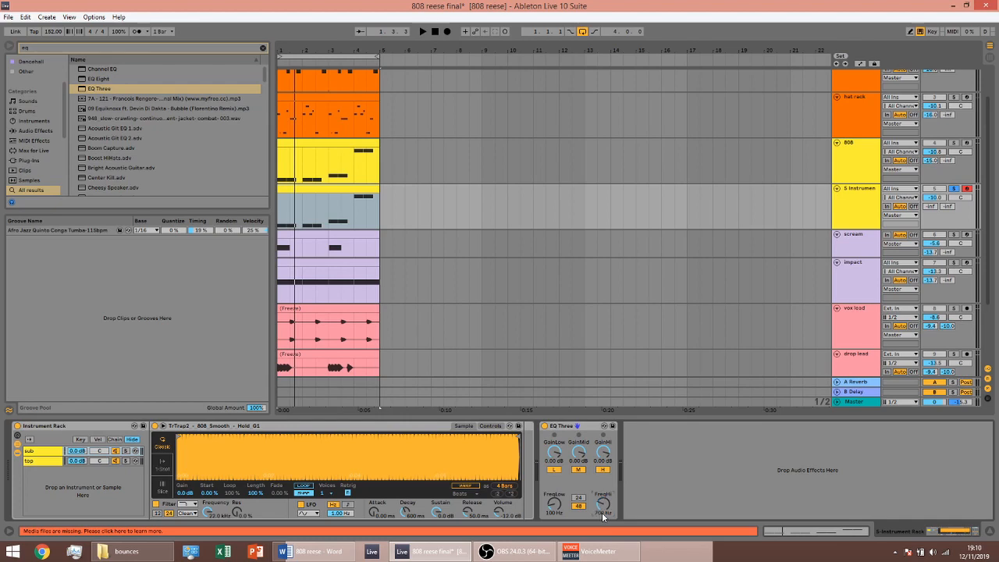
Place the EQ Three inside the sub chain after the sampler and copy it into the top chain.
left_click(578, 426)
left_click_drag(527, 436, 529, 437)
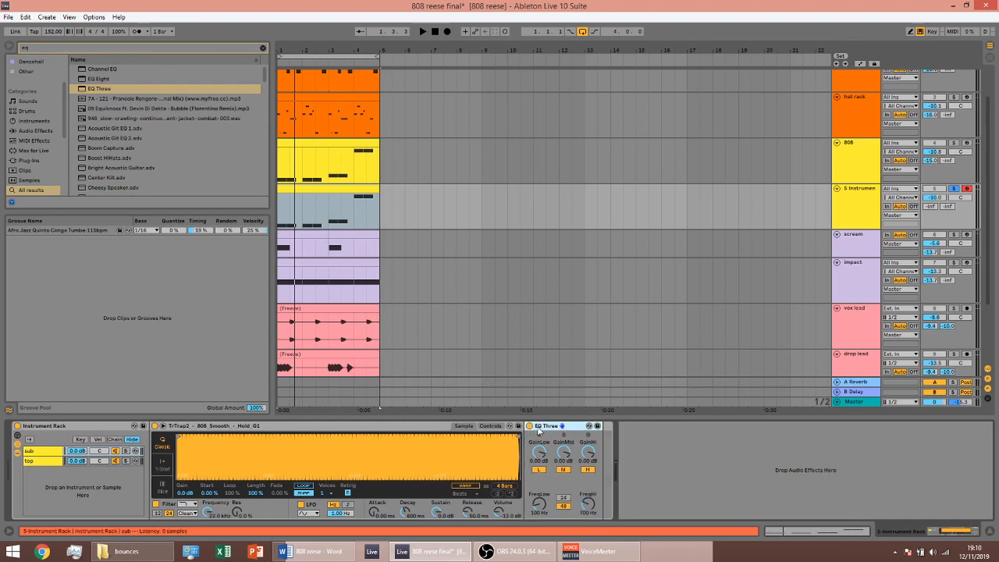
left_click(47, 461)
Group the top chain's EQ Three into an Audio Effect Rack and duplicate the rack's chain.
left_click(560, 428)
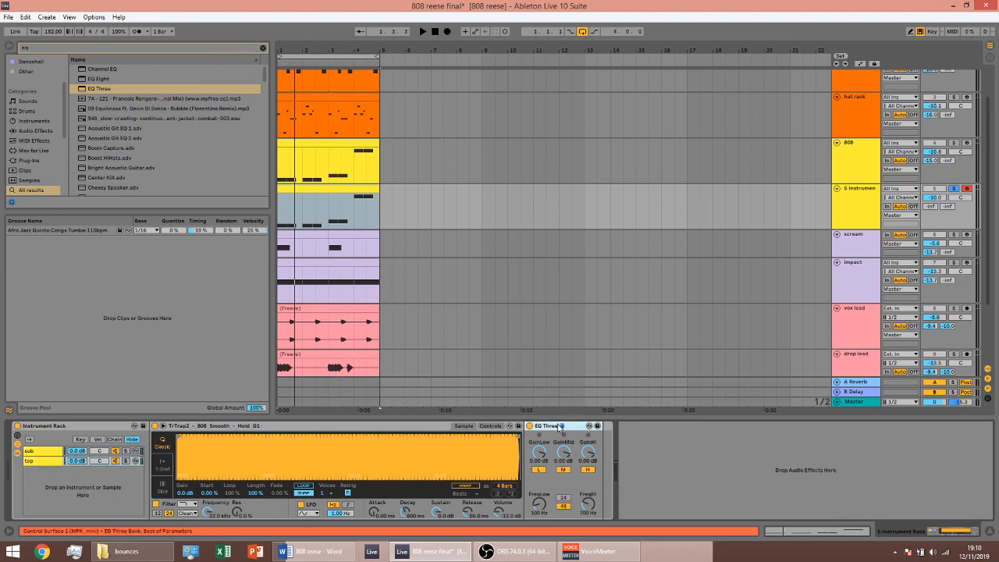
key("ctrl+g")
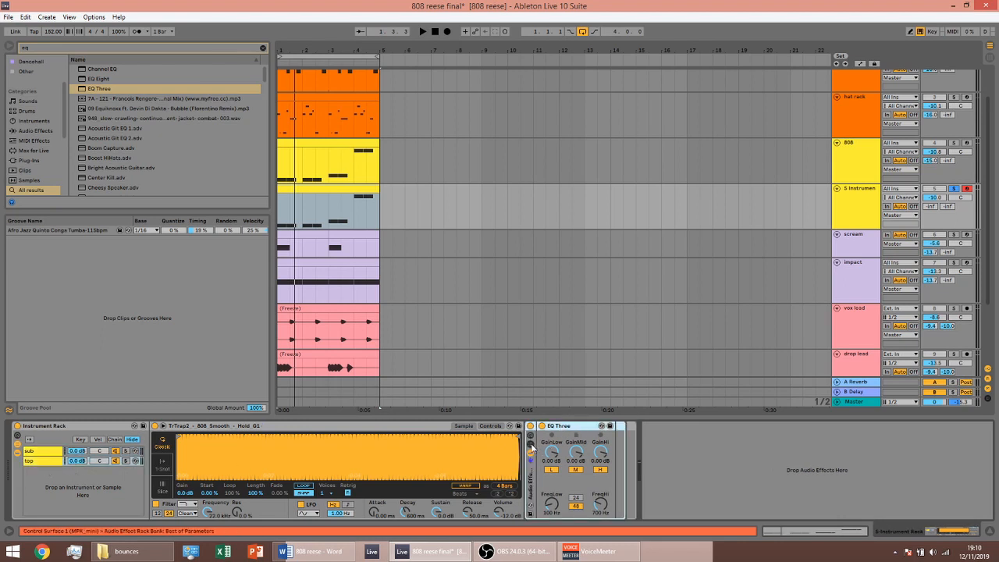
key("ctrl+d")
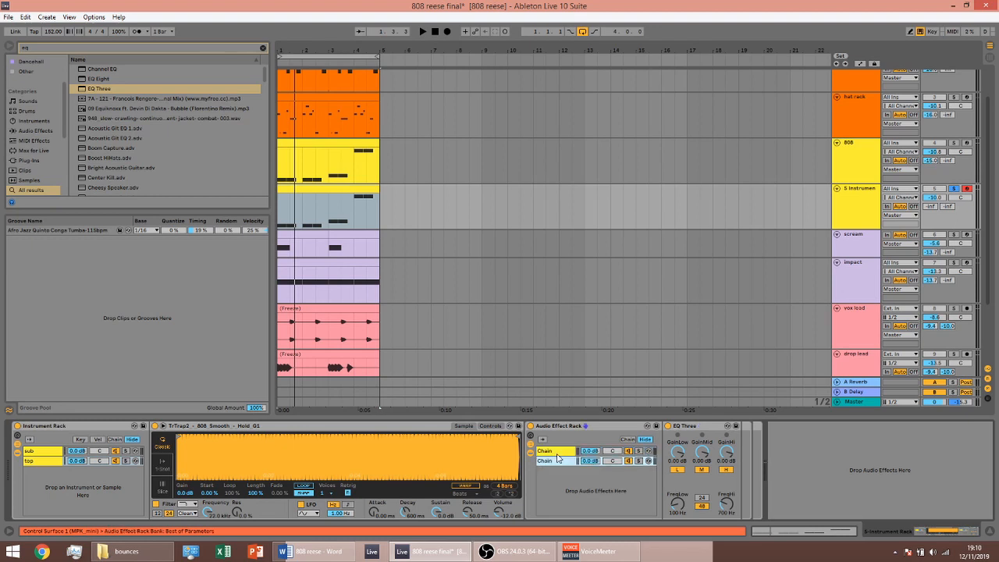
Rename the Audio Effect Rack's two chains as mid and high.
key("ctrl+r")
type("mid")
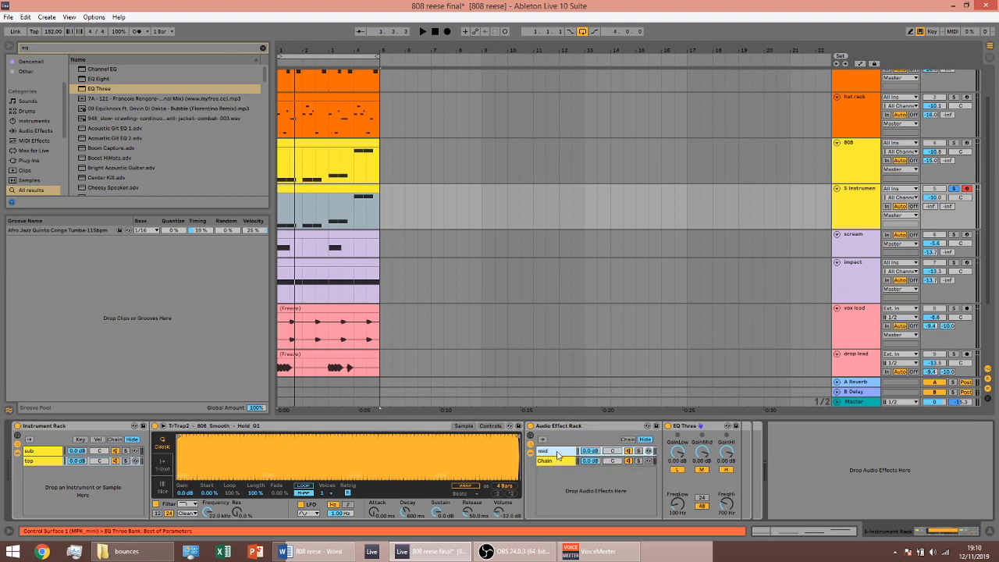
left_click(559, 461)
key("ctrl+r")
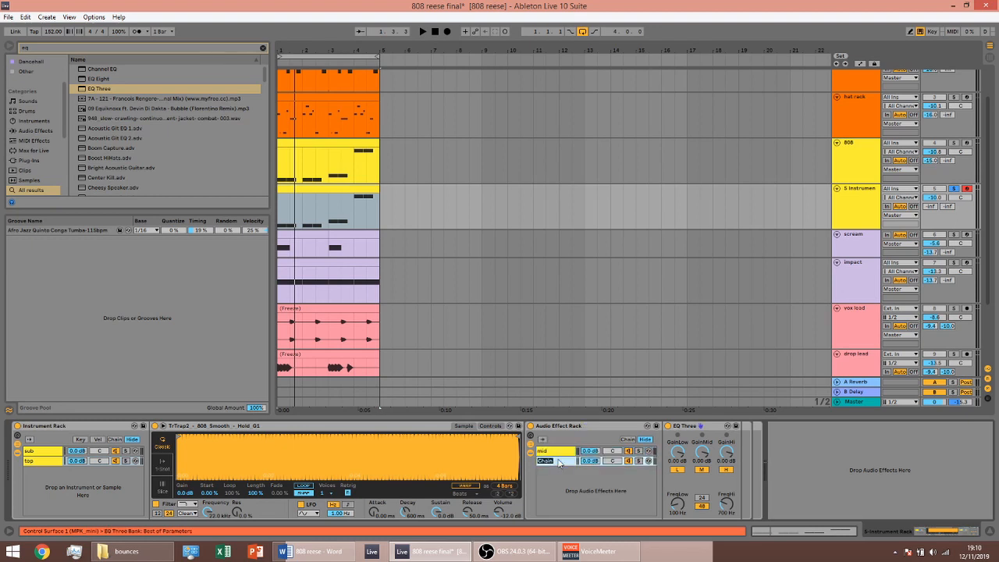
type("high")
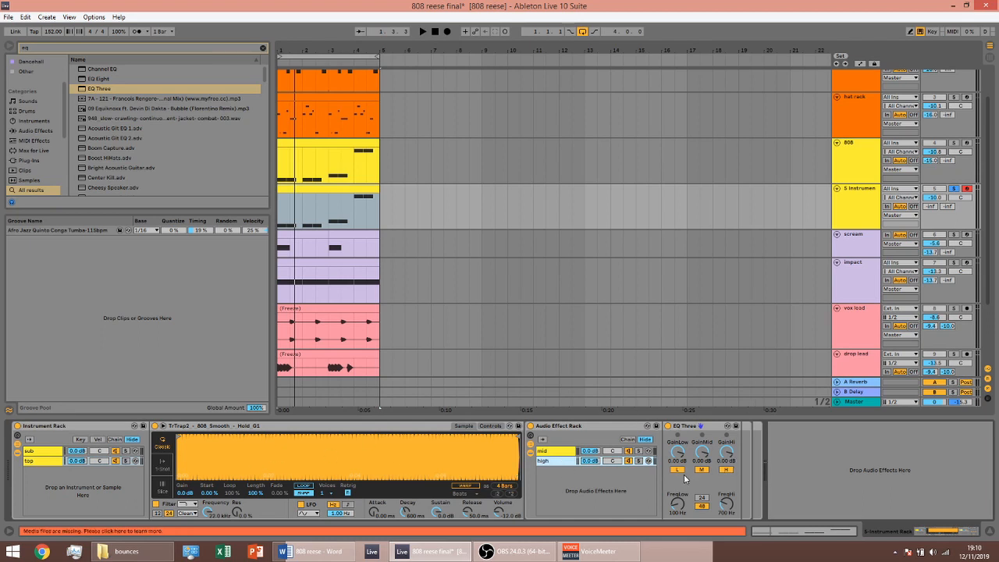
key("Return")
Switch off the low and high bands of the EQ Three in the mid chain.
left_click(576, 451)
left_click(724, 470)
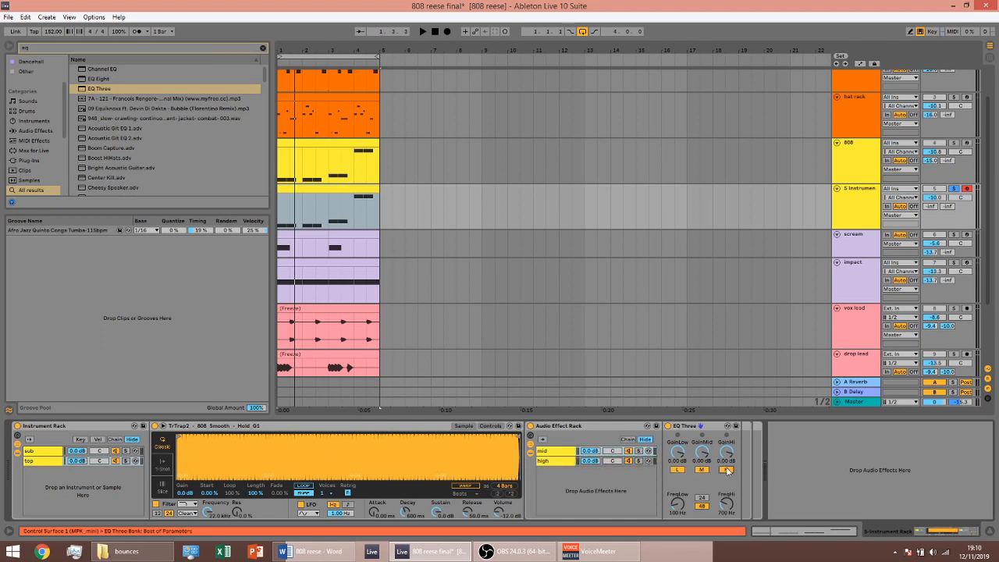
left_click(675, 470)
Switch off the mid and high bands of the EQ Three in the sub chain.
left_click(60, 451)
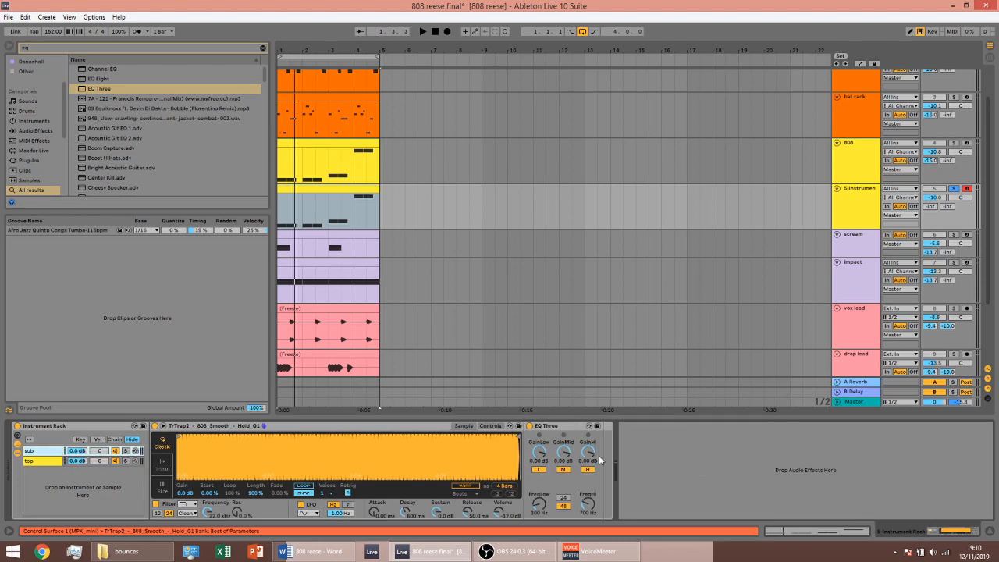
left_click(563, 470)
left_click(589, 470)
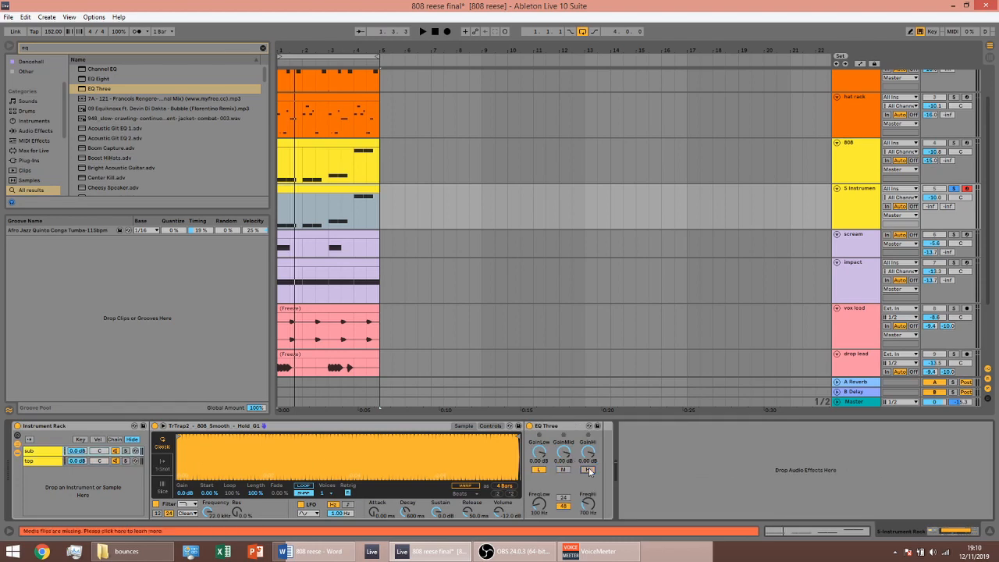
Solo the sub chain and add a Compressor between its sampler and EQ Three.
left_click(125, 451)
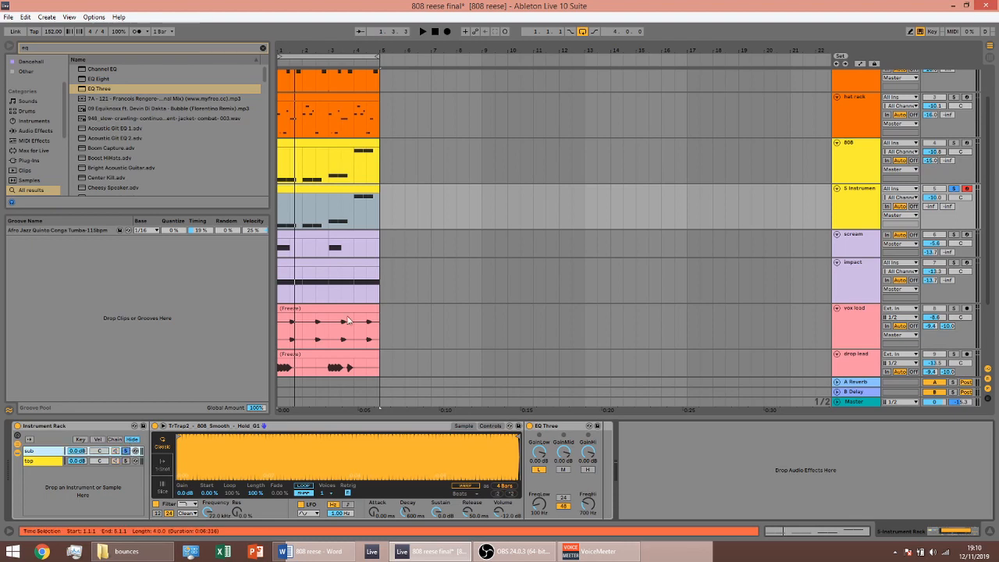
key("ctrl+f")
type("compres")
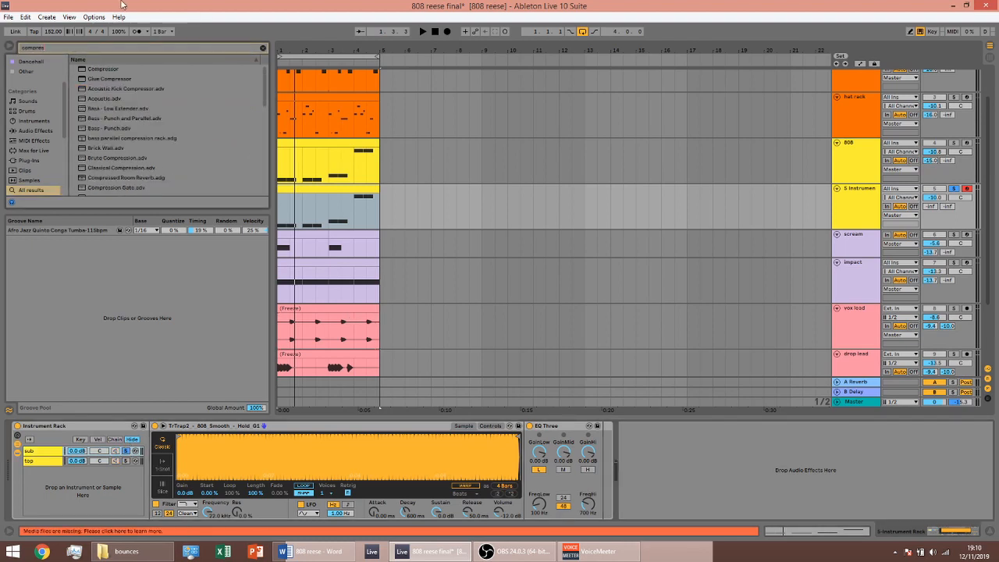
left_click(93, 69)
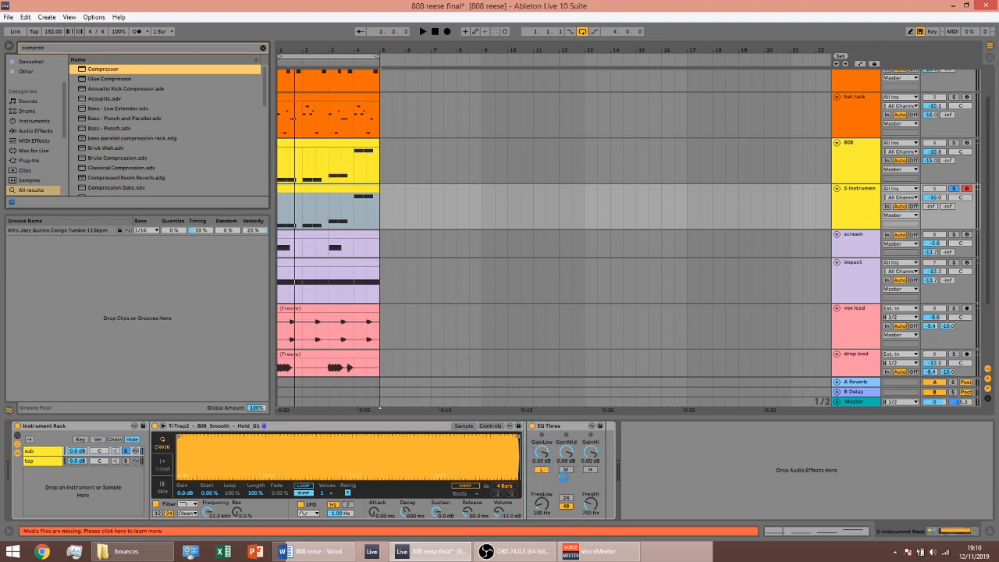
key("Return")
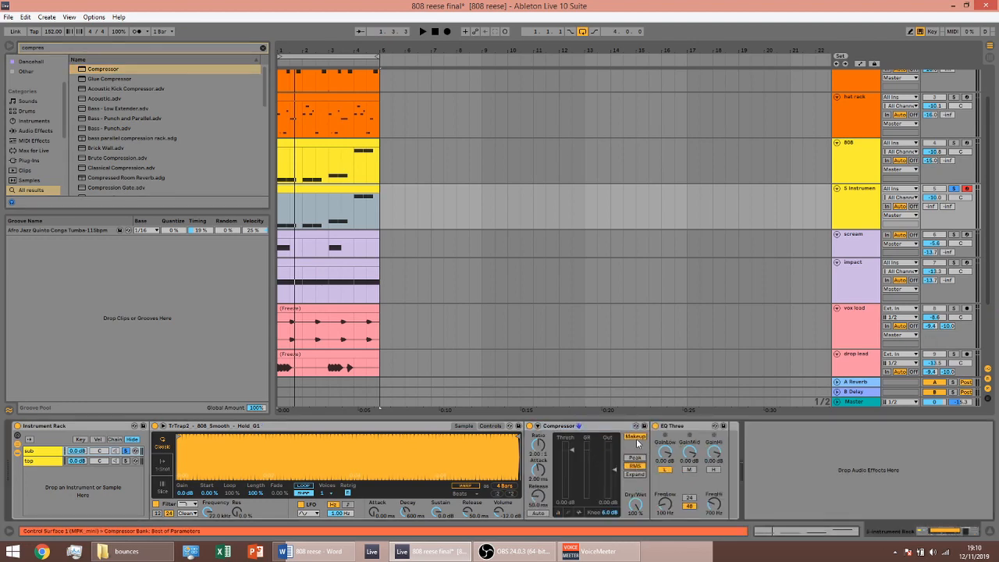
Turn off the Compressor's makeup gain, lower the threshold to about -15.3 dB, set attack to 1 ms and enable auto release during playback.
key("space")
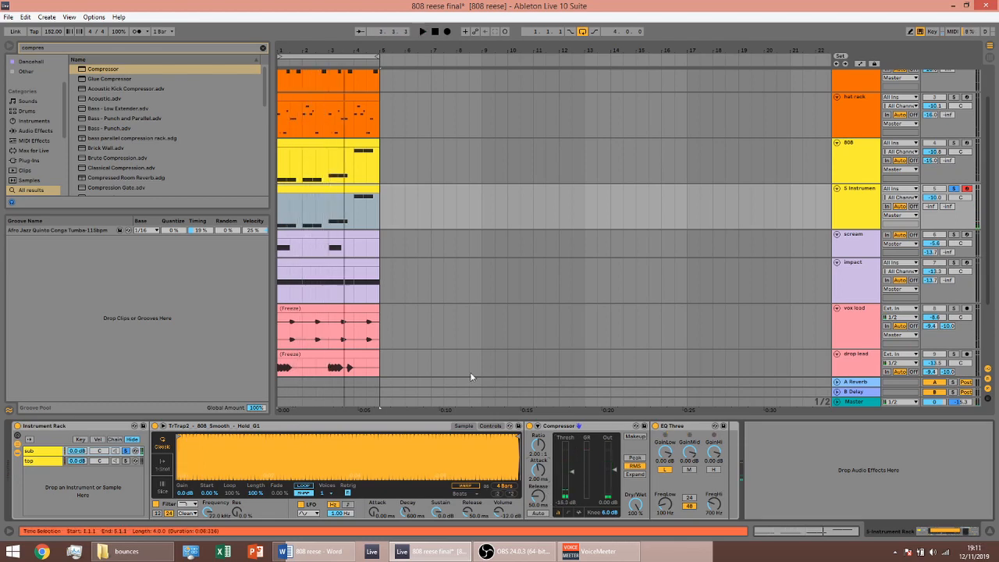
key("space")
key("space")
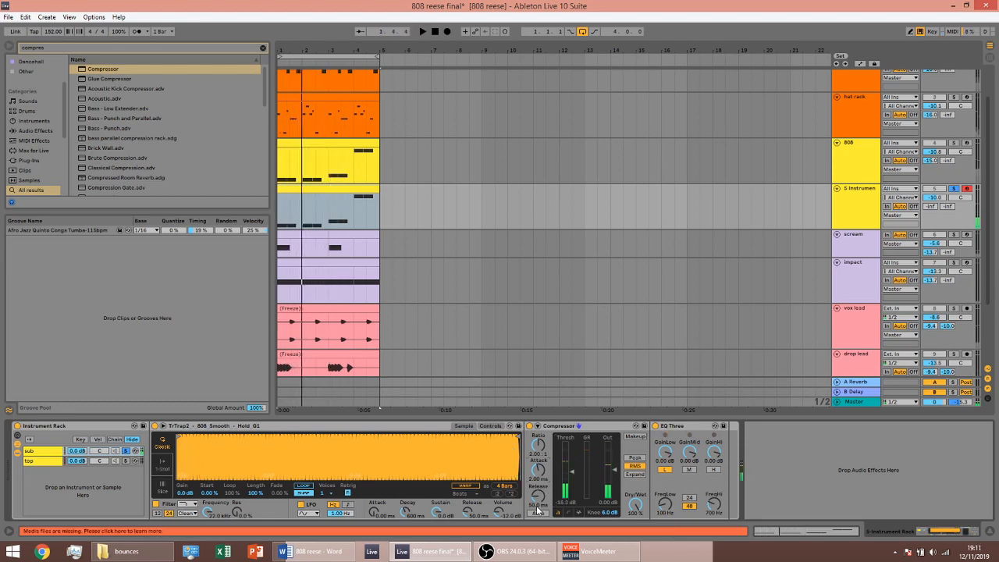
left_click(538, 513)
key("space")
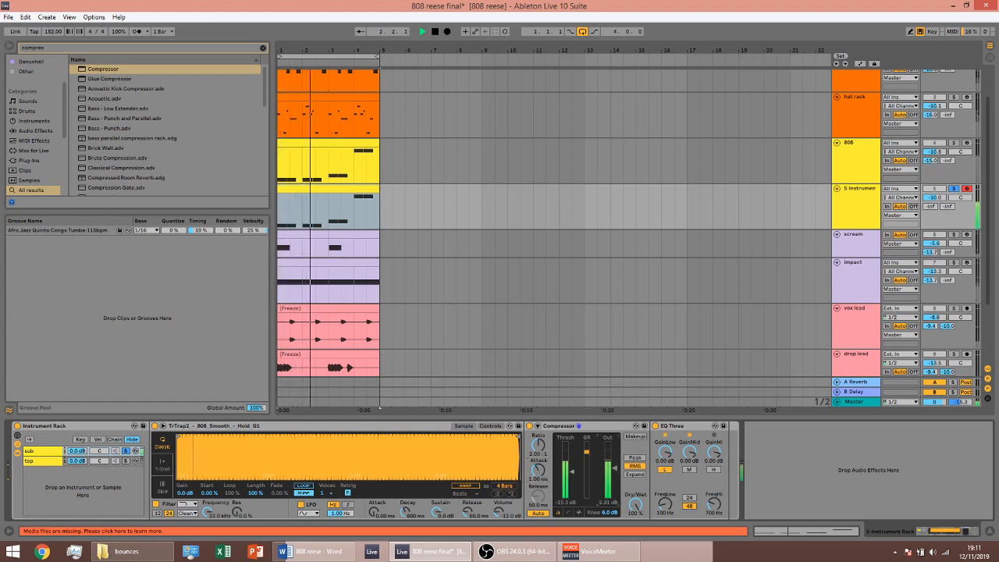
Bypass and re-enable the Compressor during playback to compare the sub with and without compression.
left_click(529, 427)
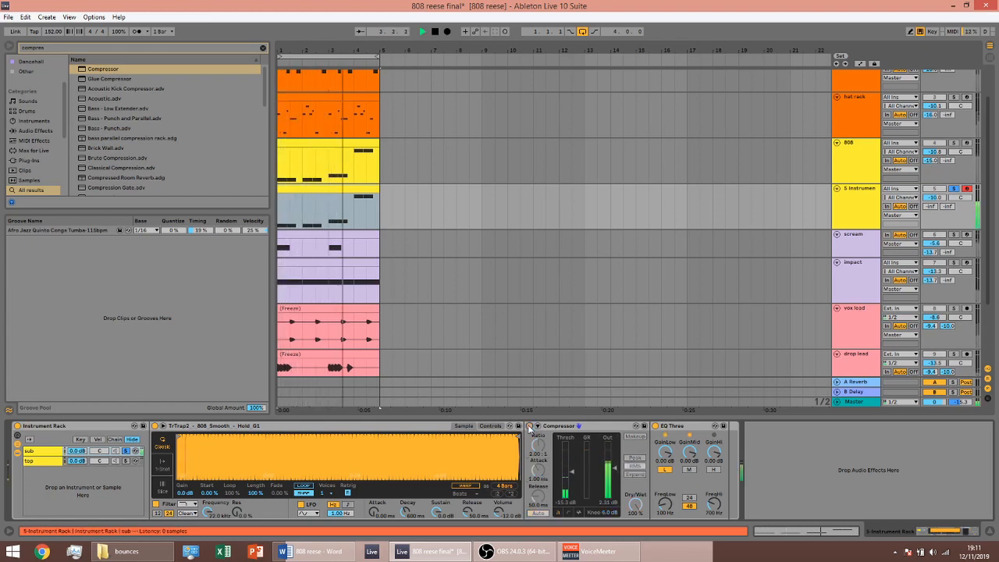
left_click(529, 426)
key("space")
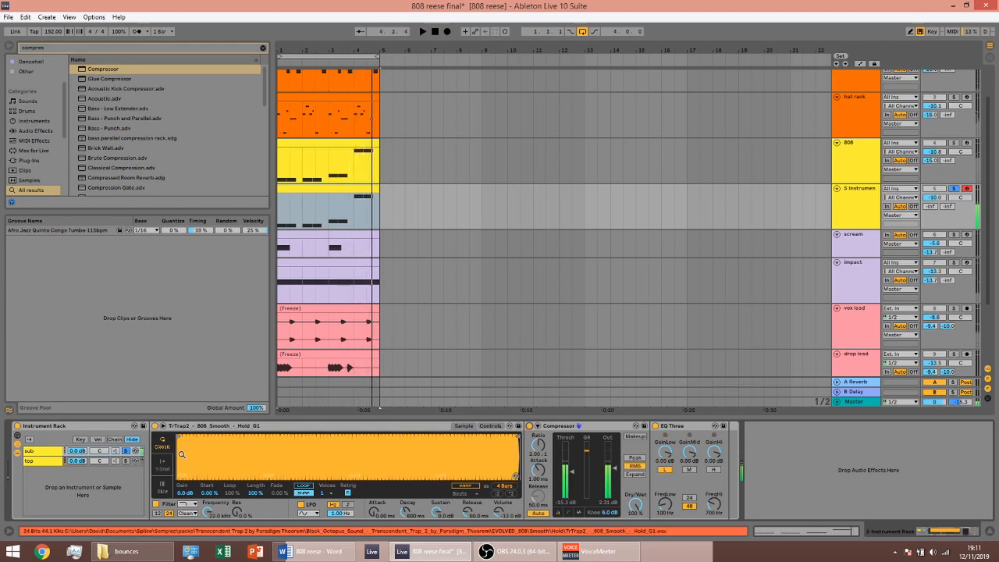
Open the top chain's sampler controls and set the Spread to 100%.
left_click(43, 464)
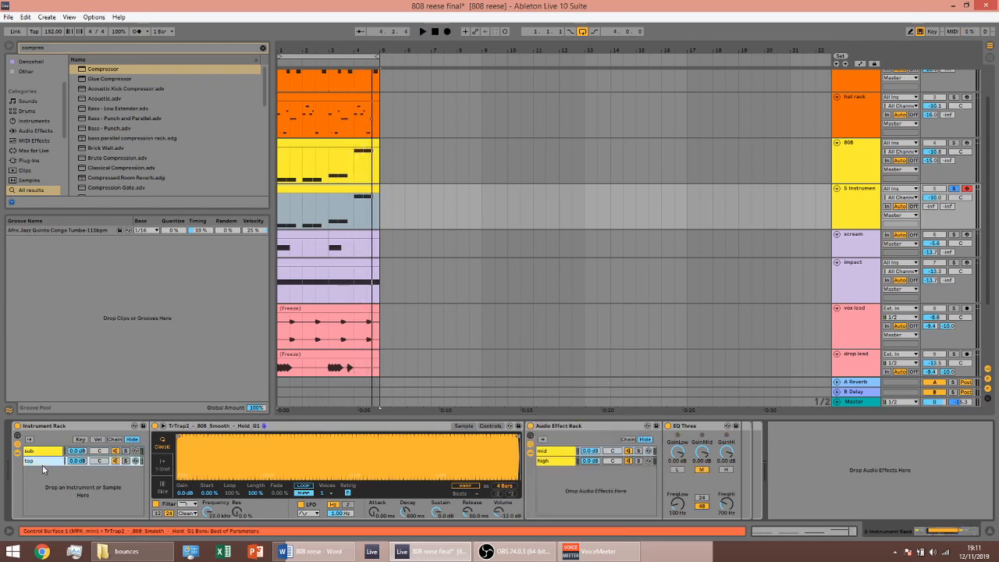
left_click(489, 427)
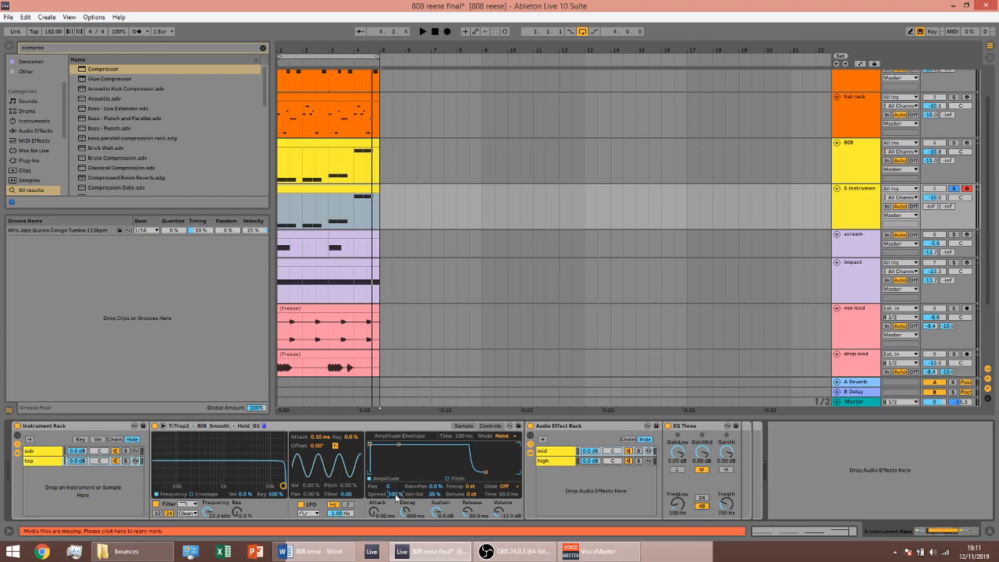
Audition the top chain soloed and together with the sub chain to hear the spread effect.
key("space")
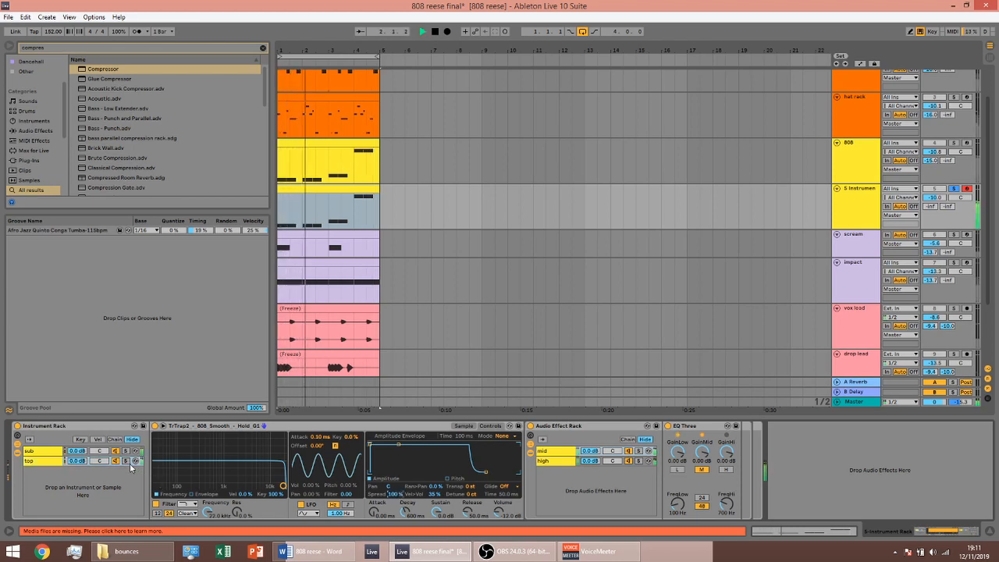
left_click(125, 461)
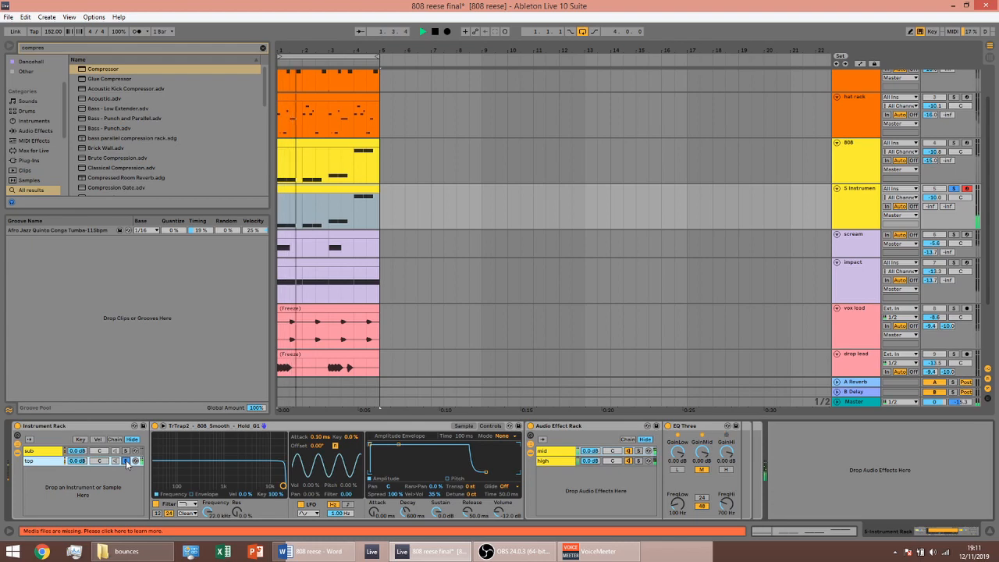
key("space")
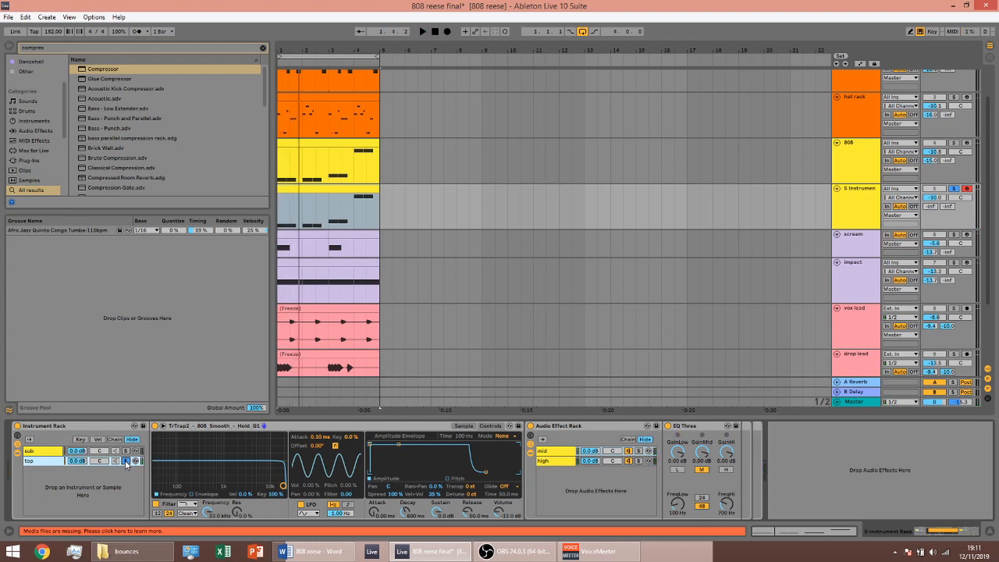
key("space")
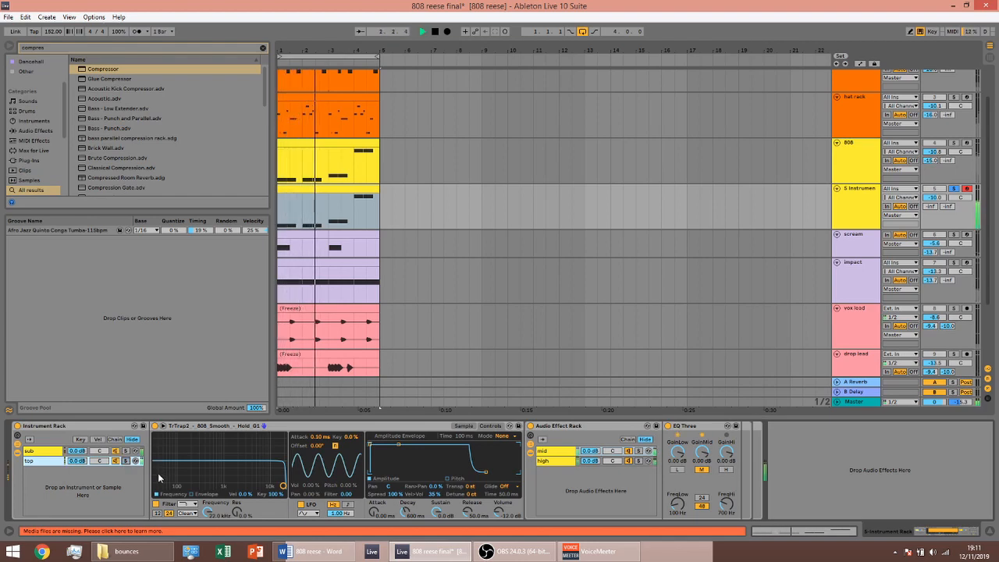
key("space")
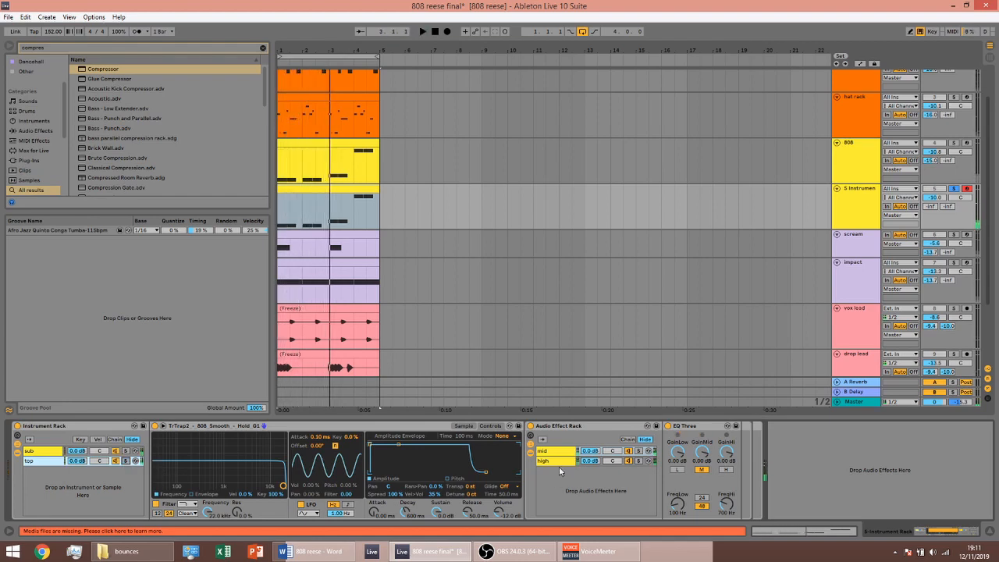
Add an Overdrive effect ahead of the EQ Three in the mid chain and audition it.
key("ctrl+f")
type("p")
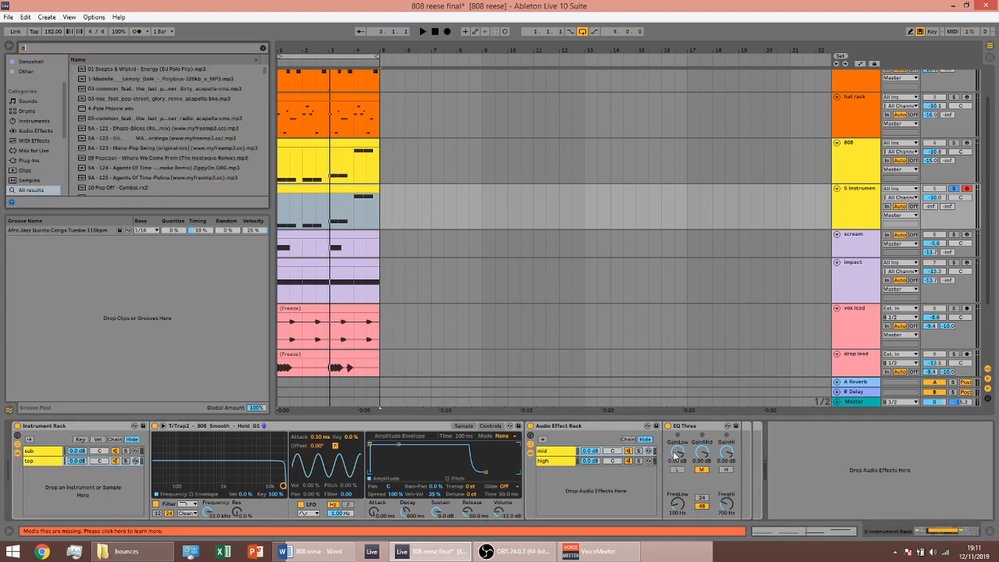
type("ver")
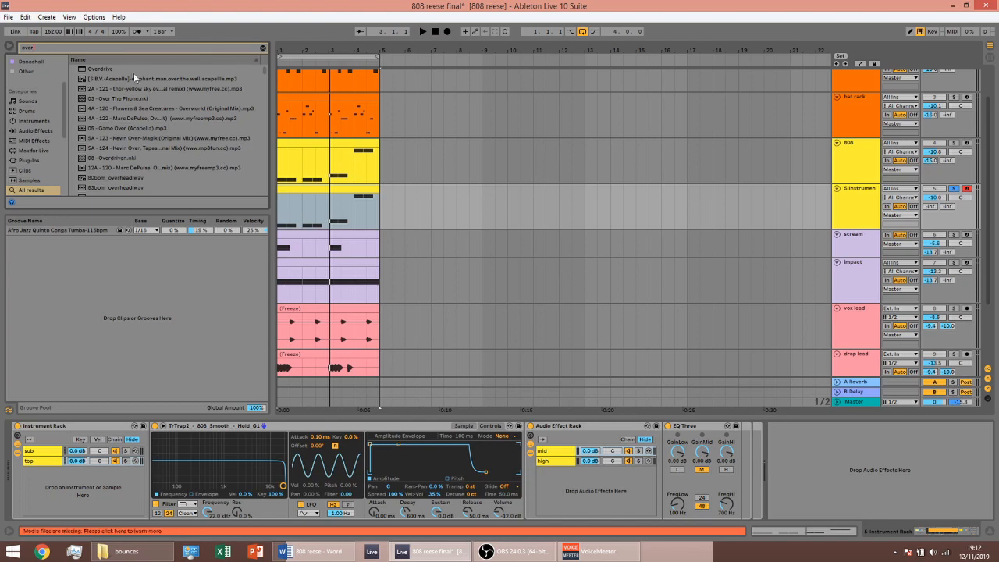
left_click(111, 70)
left_click_drag(634, 427, 711, 525)
key("space")
key("space")
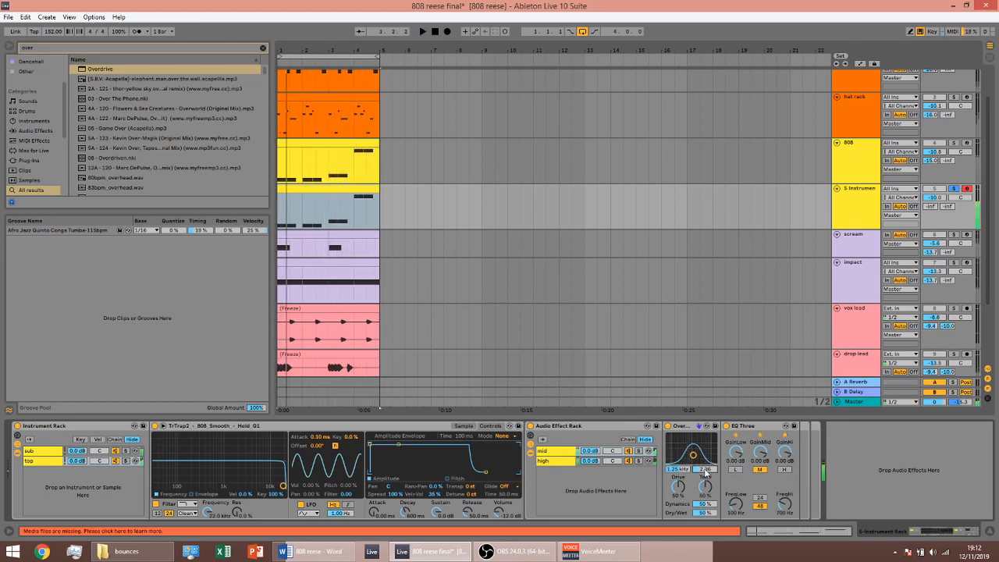
Set the mid chain's Overdrive filter frequency to about 411 Hz and its bandwidth to about 1.96 during playback.
left_click_drag(704, 470, 694, 497)
key("space")
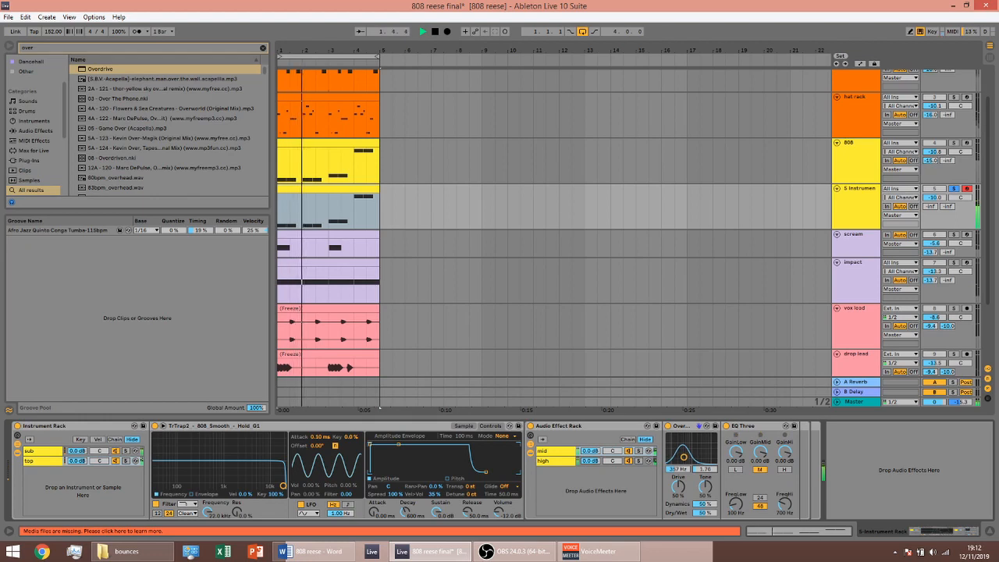
left_click_drag(695, 496, 695, 493)
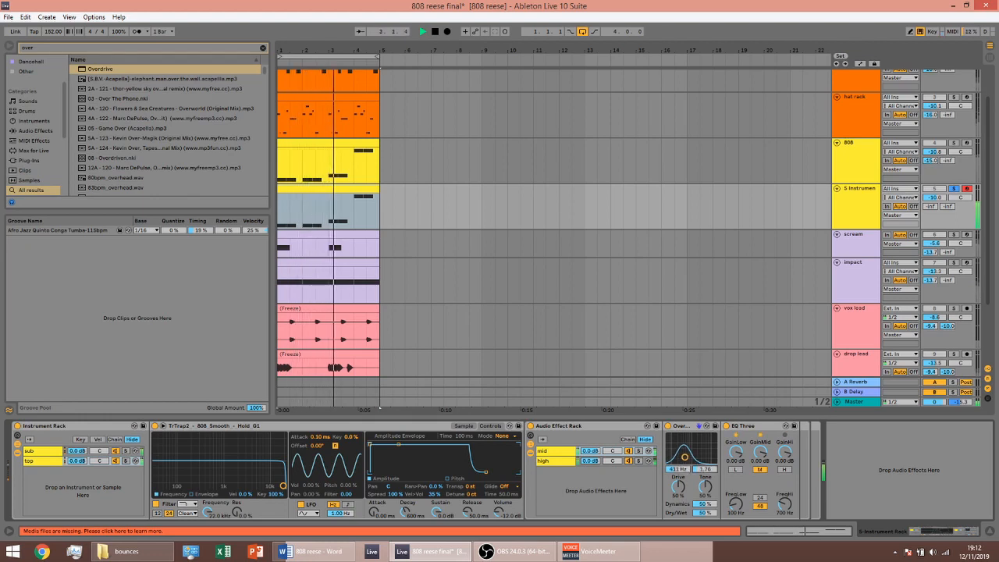
left_click_drag(685, 457, 684, 455)
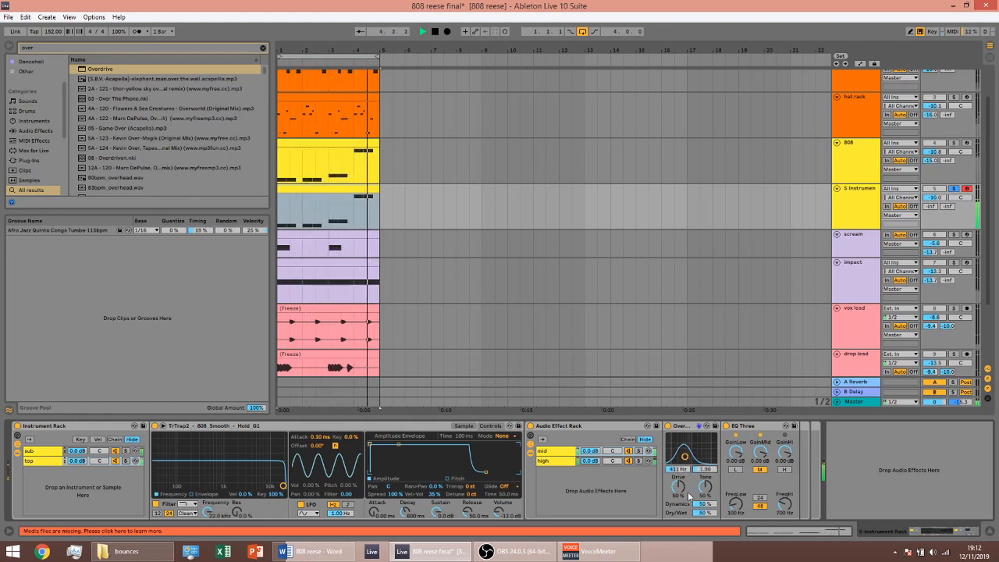
left_click(558, 464)
key("ctrl+f")
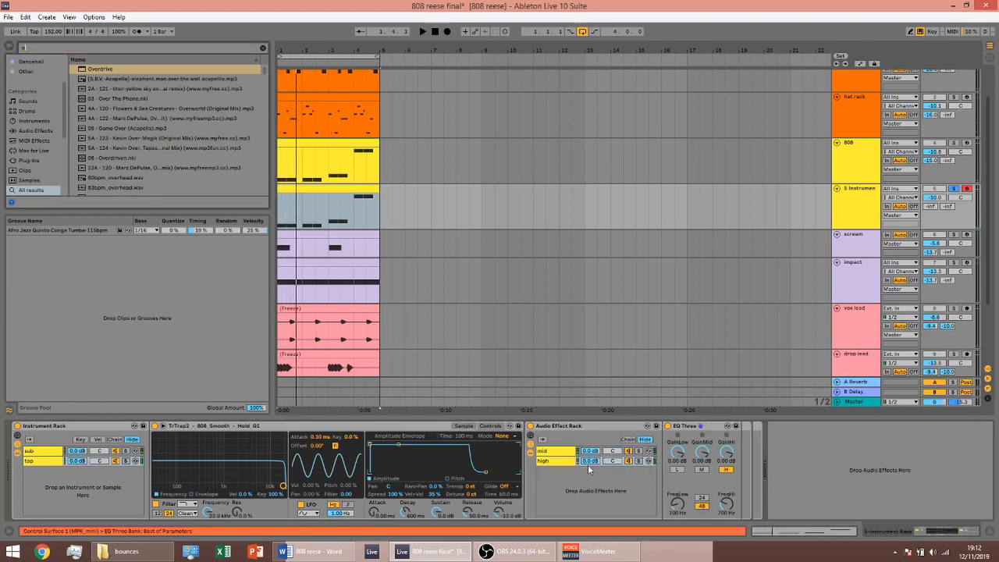
type("over")
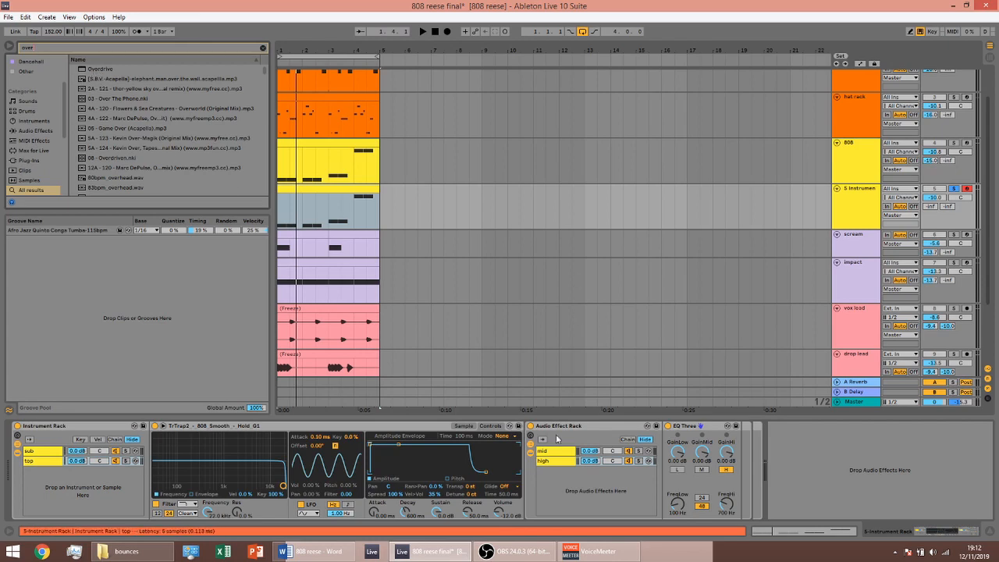
Add the Utility Mono preset to the mid chain between Overdrive and EQ Three and audition the result.
left_click(571, 455)
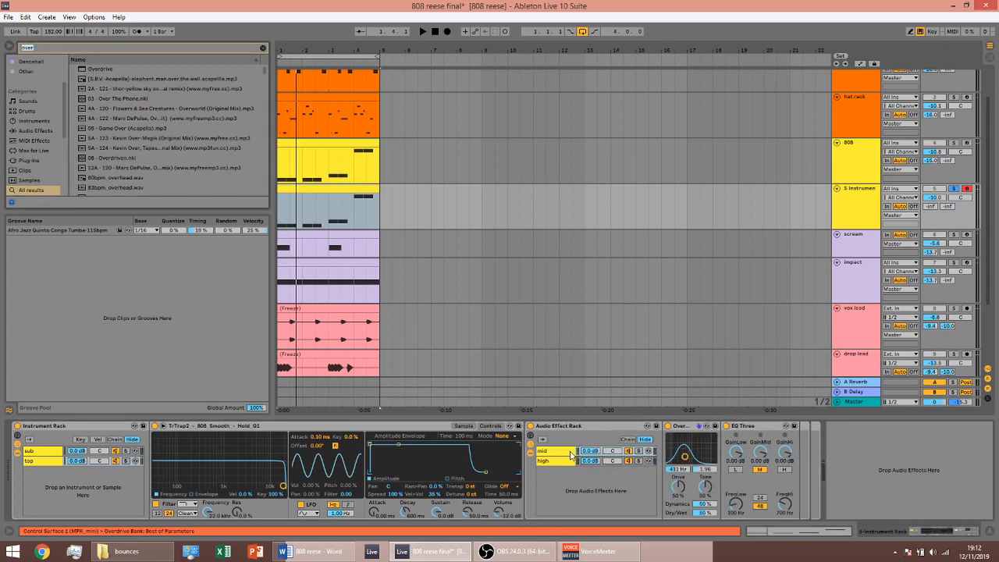
type("mono")
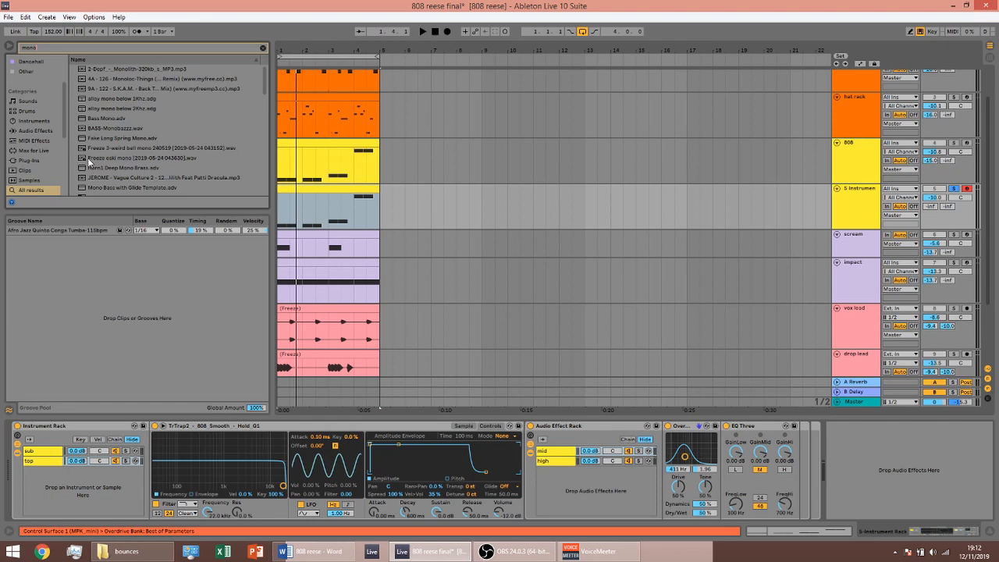
left_click(37, 131)
left_click(74, 68)
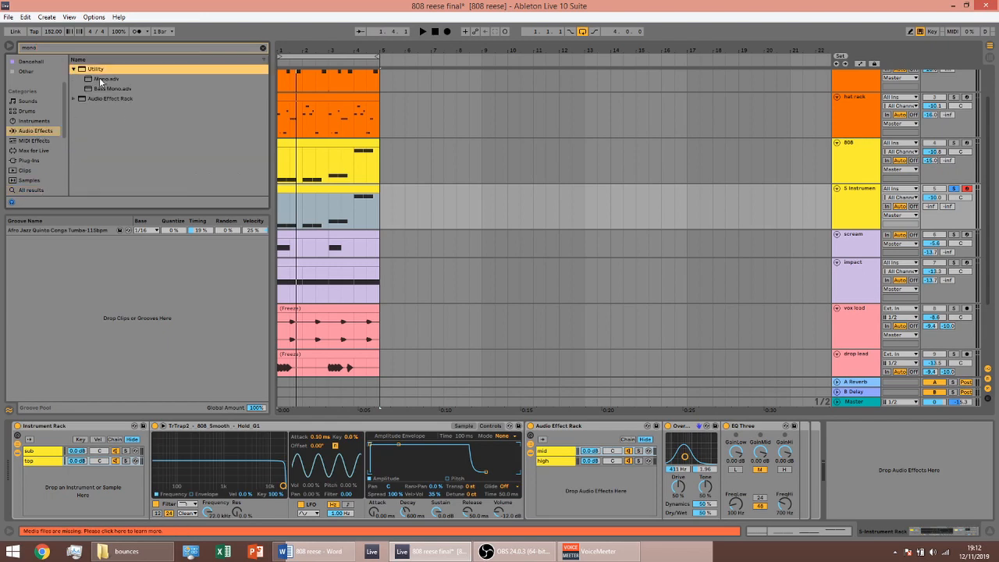
left_click_drag(100, 81, 722, 468)
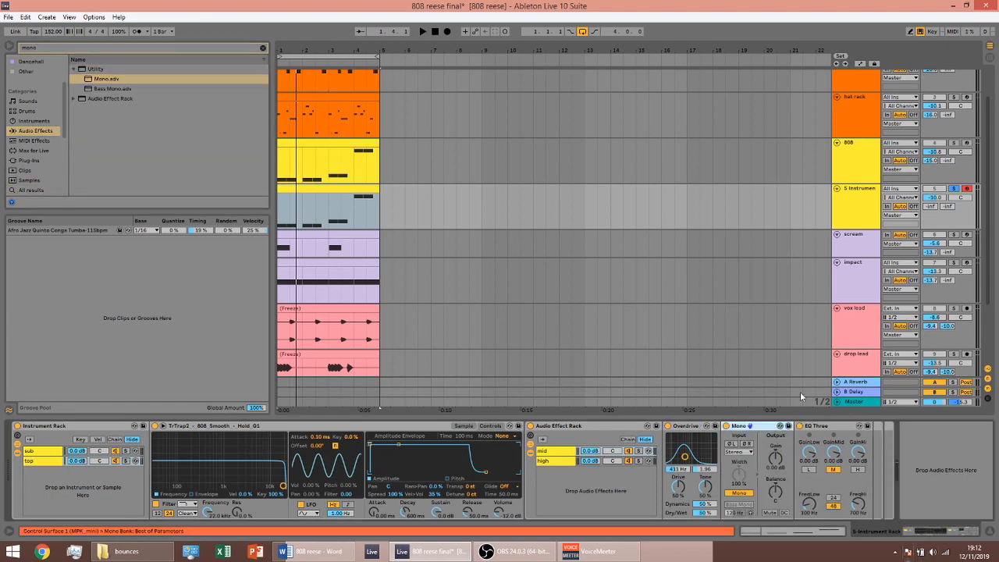
key("space")
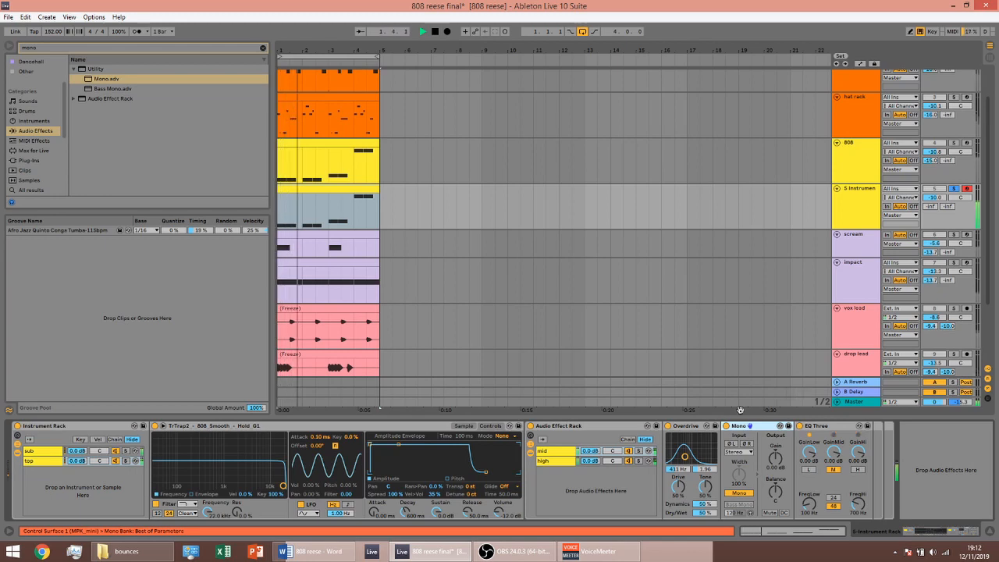
key("space")
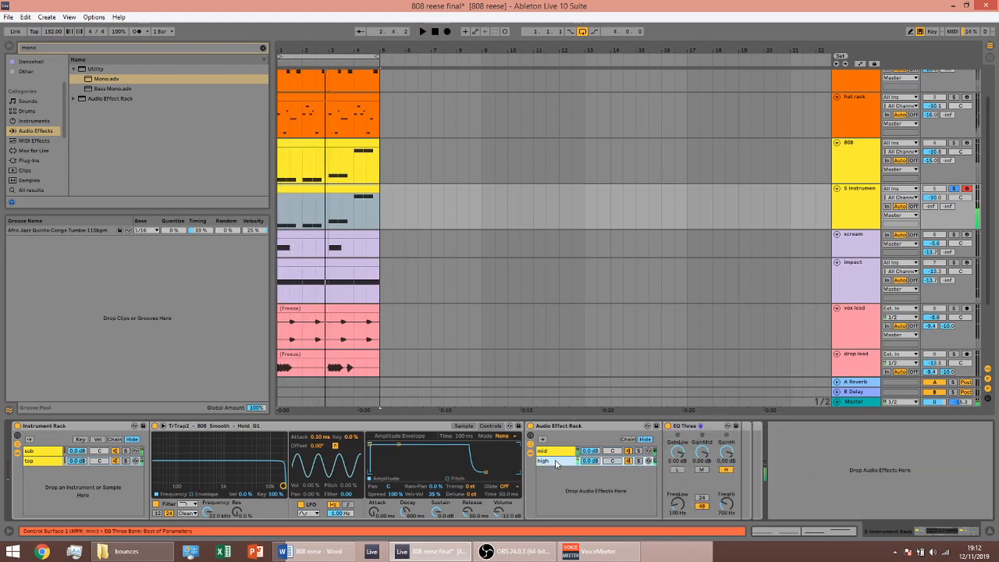
Add an Overdrive effect ahead of the EQ Three in the high chain and adjust its Drive to about 54% during playback.
left_click(557, 451)
key("ctrl+f")
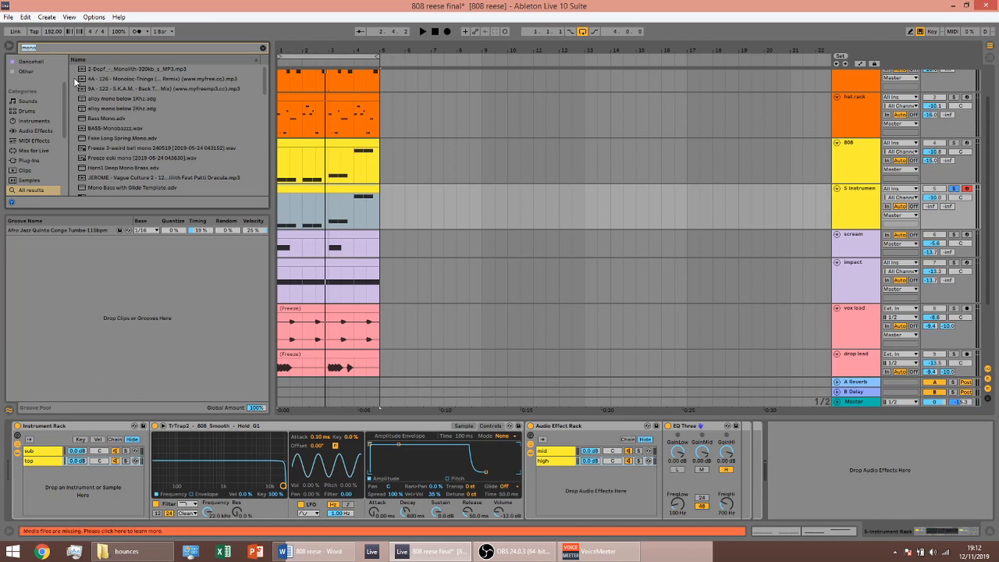
type("over")
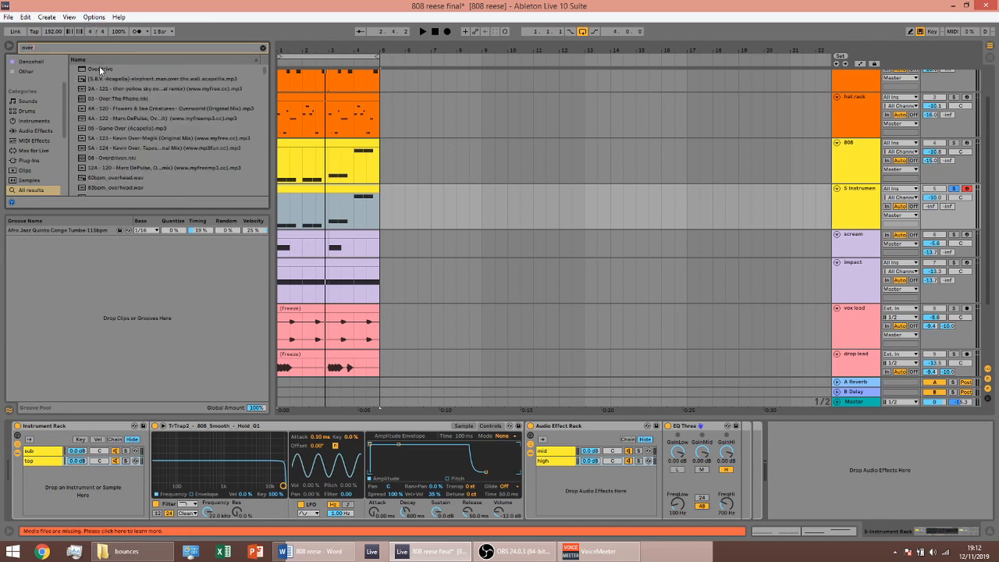
mouse_move(598, 449)
left_mouse_down()
mouse_move(693, 461)
mouse_move(673, 460)
mouse_move(711, 492)
mouse_move(712, 507)
left_mouse_up()
key("space")
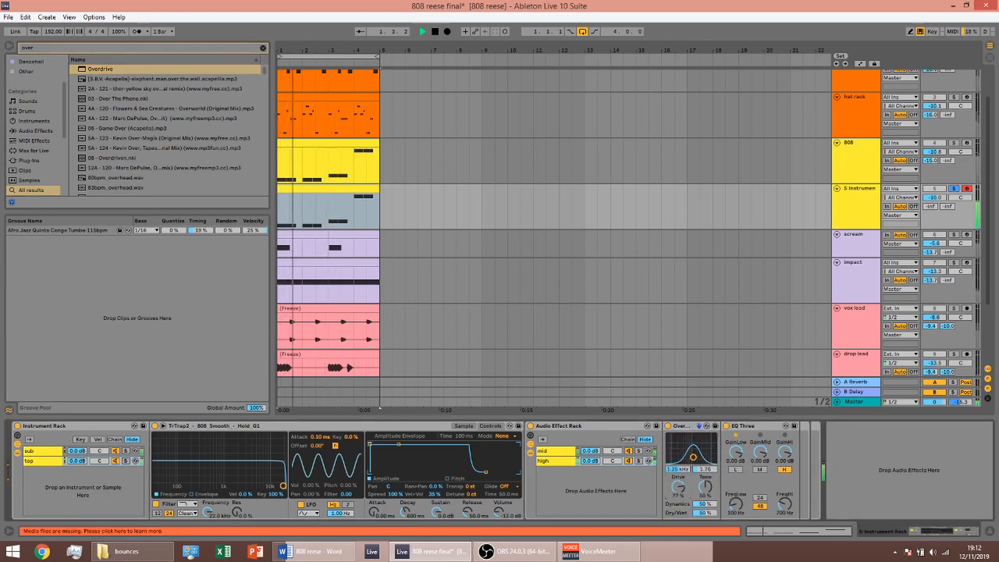
Raise the Drive of the mid chain's Overdrive to about 74% during playback.
key("space")
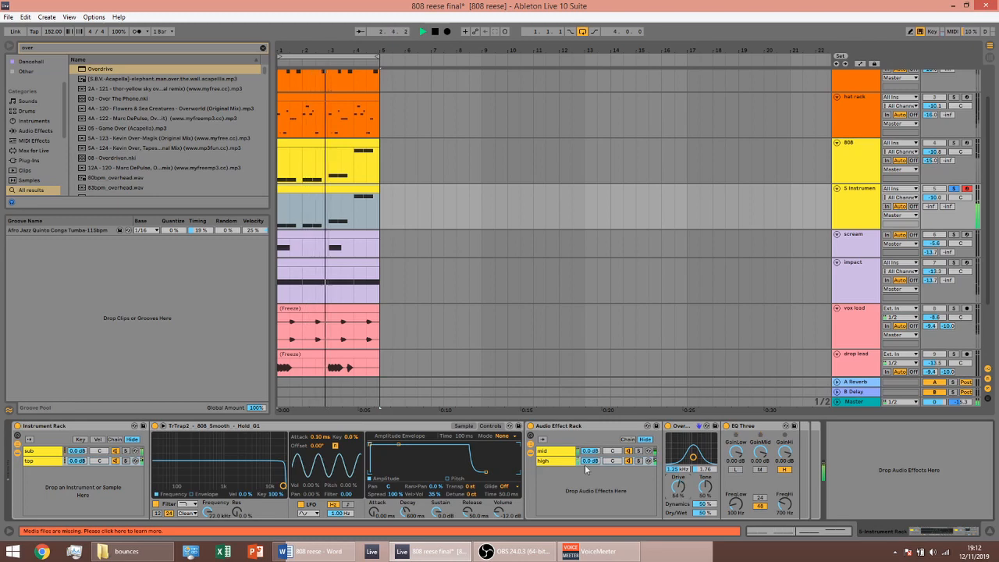
left_click(559, 452)
key("space")
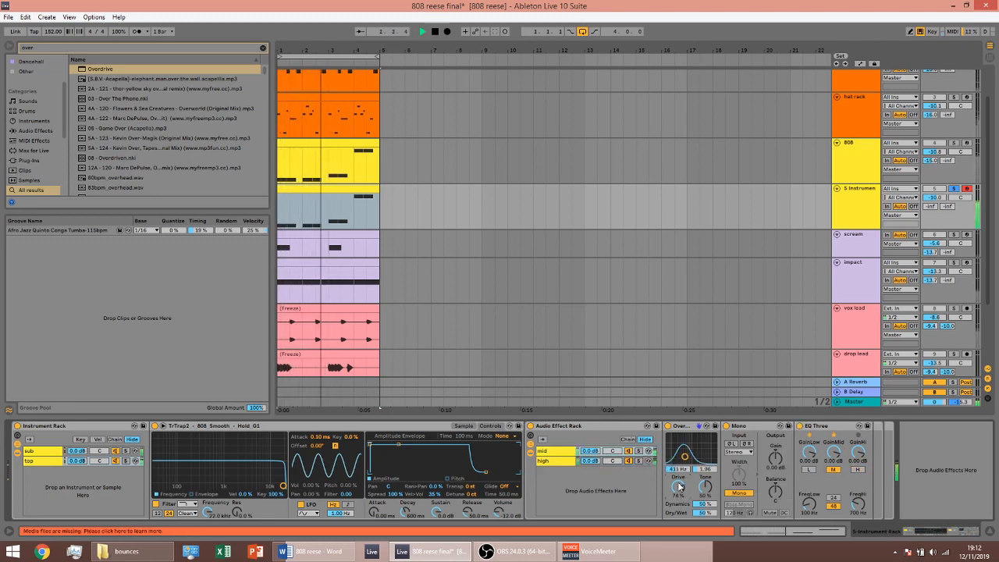
Set the high chain's Overdrive filter frequency to about 106 Hz and its Drive to about 82%, and audition the change.
left_click(558, 460)
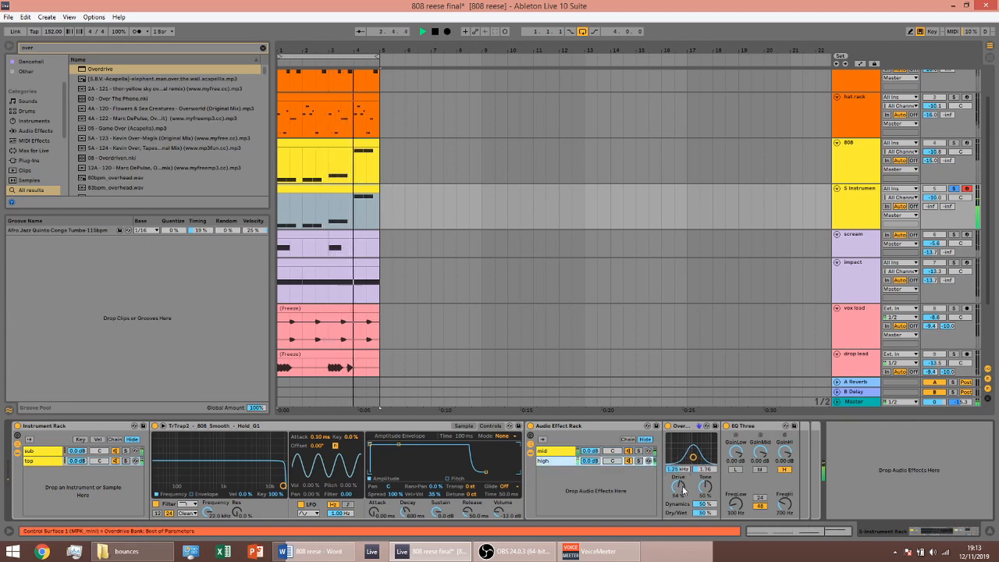
key("space")
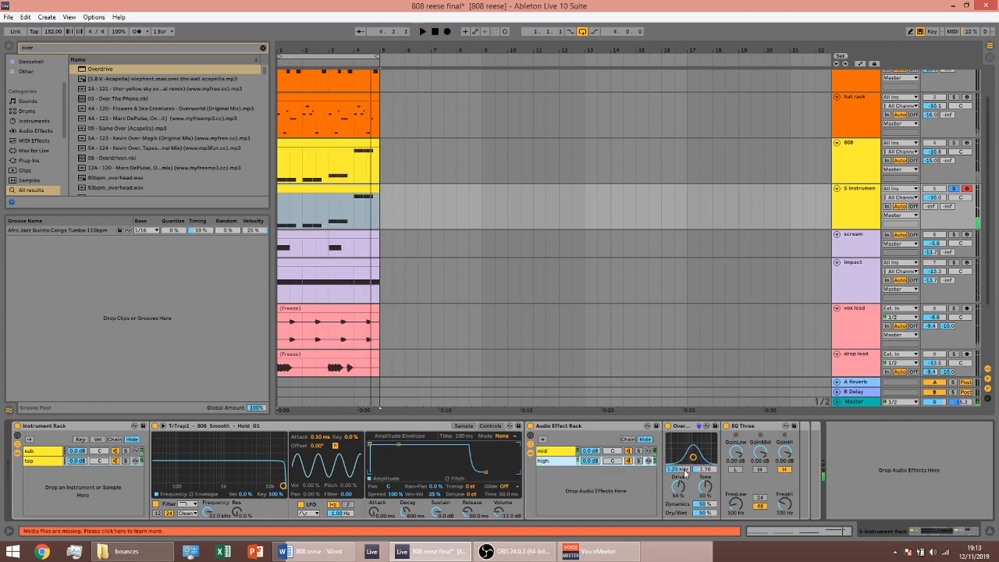
left_click_drag(685, 472, 685, 500)
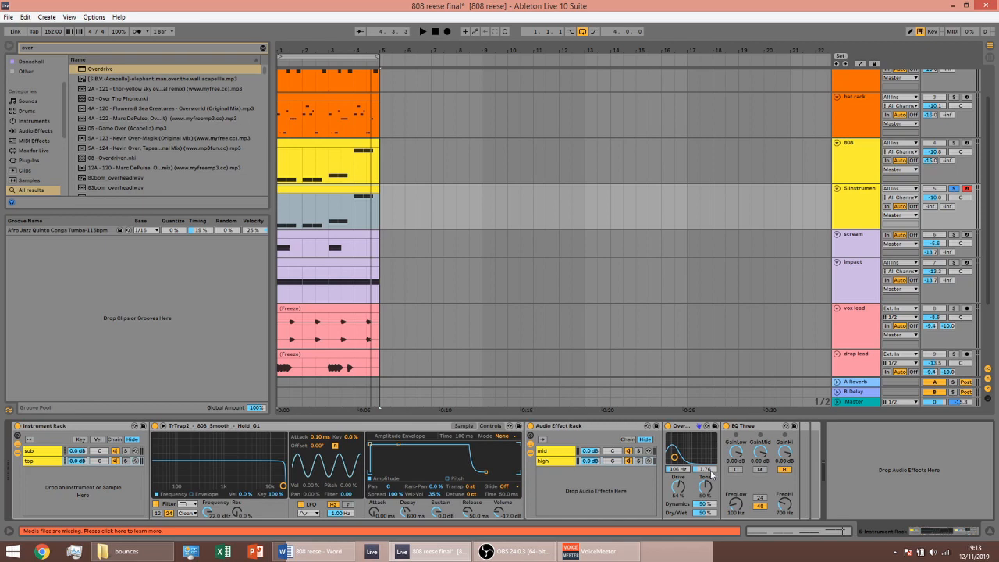
key("space")
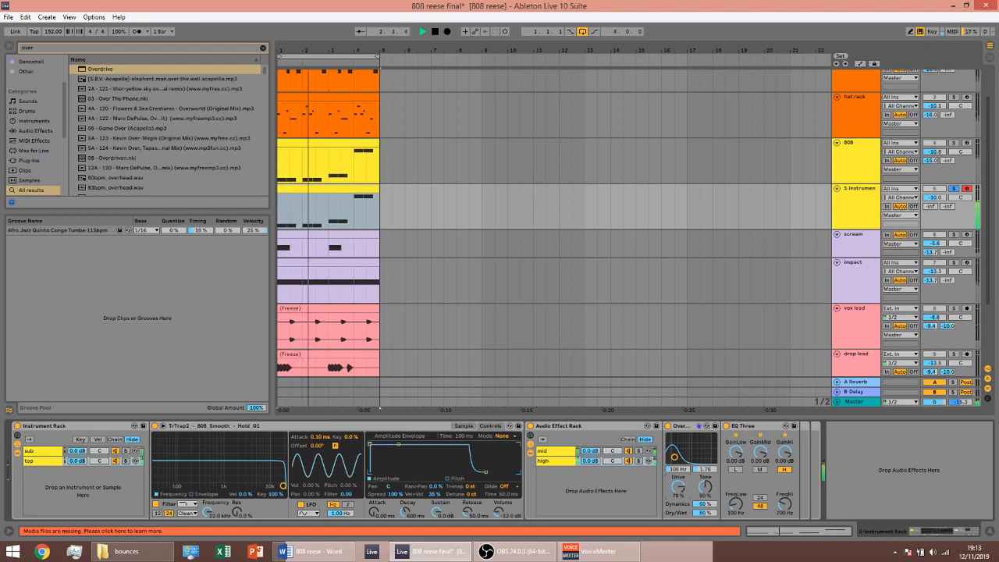
left_click_drag(679, 486, 679, 485)
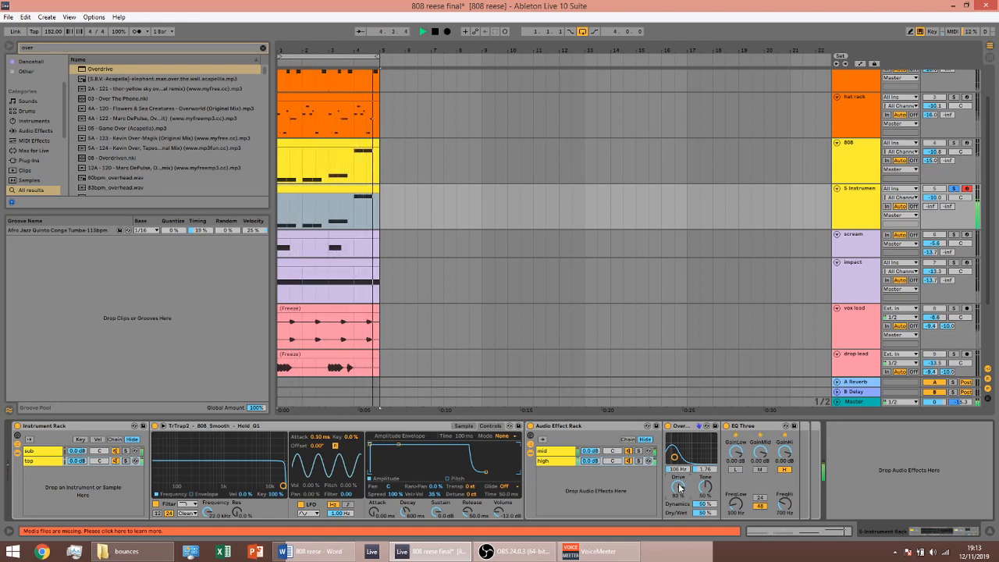
key("space")
key("space")
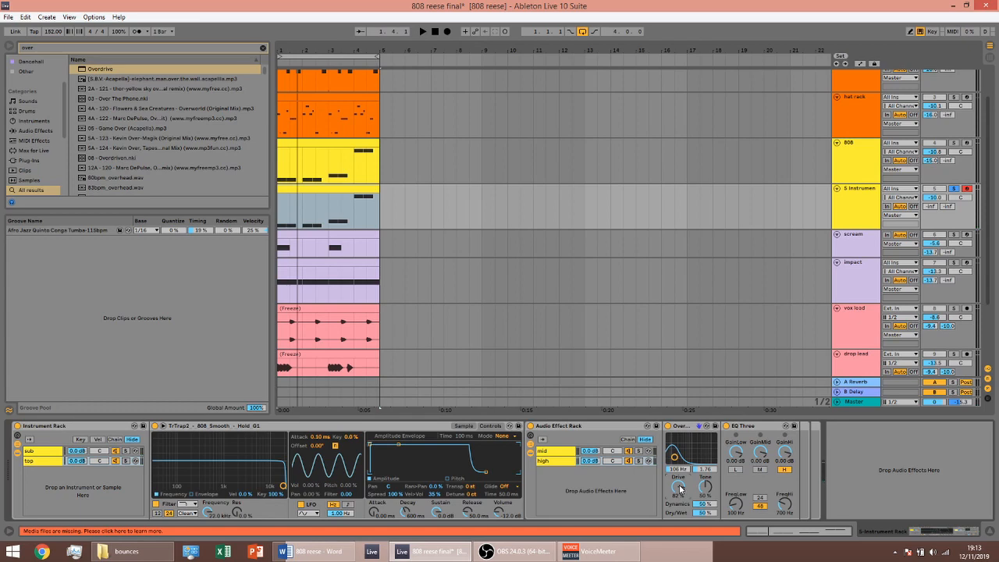
Add the "alloy mono below 2Khz" rack after the Instrument Rack, close its preset manager and plug-in window, and audition it.
key("ctrl+f")
type("alloy")
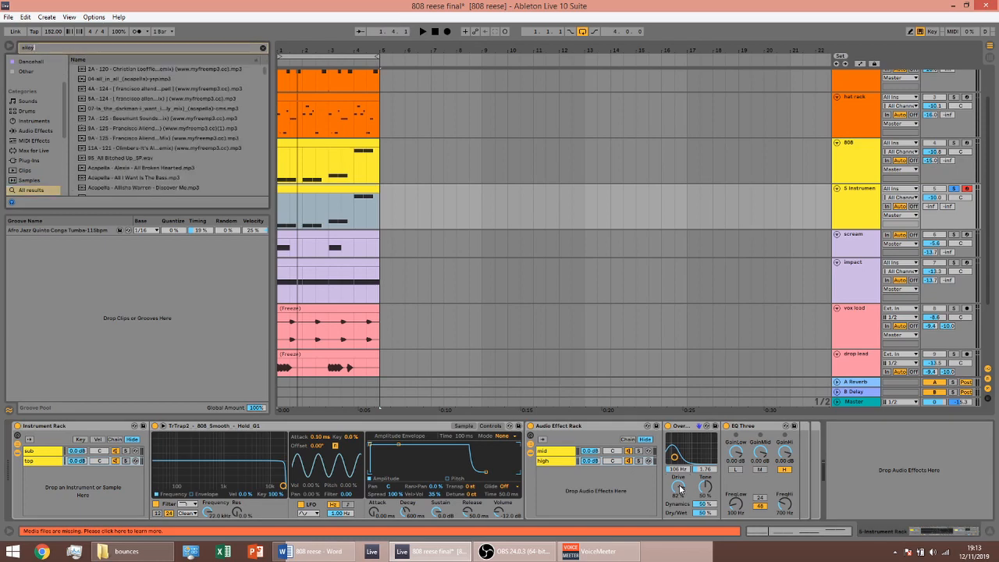
left_click_drag(130, 81, 845, 453)
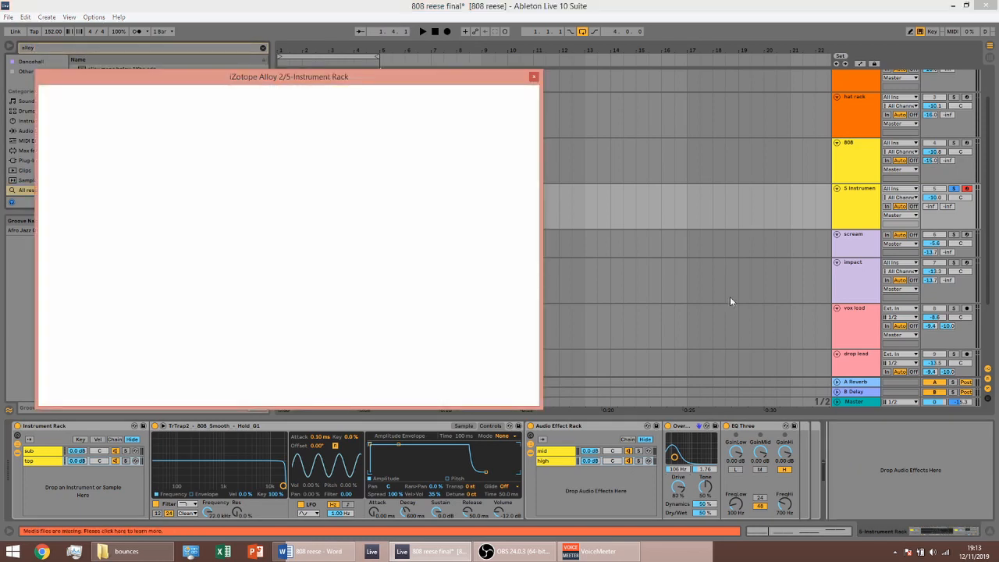
key("space")
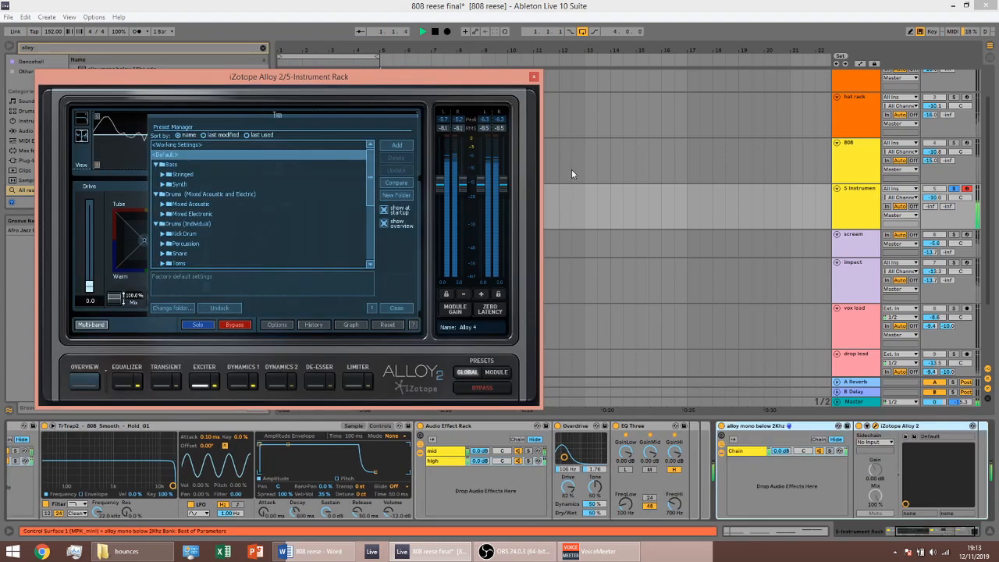
left_click(397, 307)
left_click(531, 78)
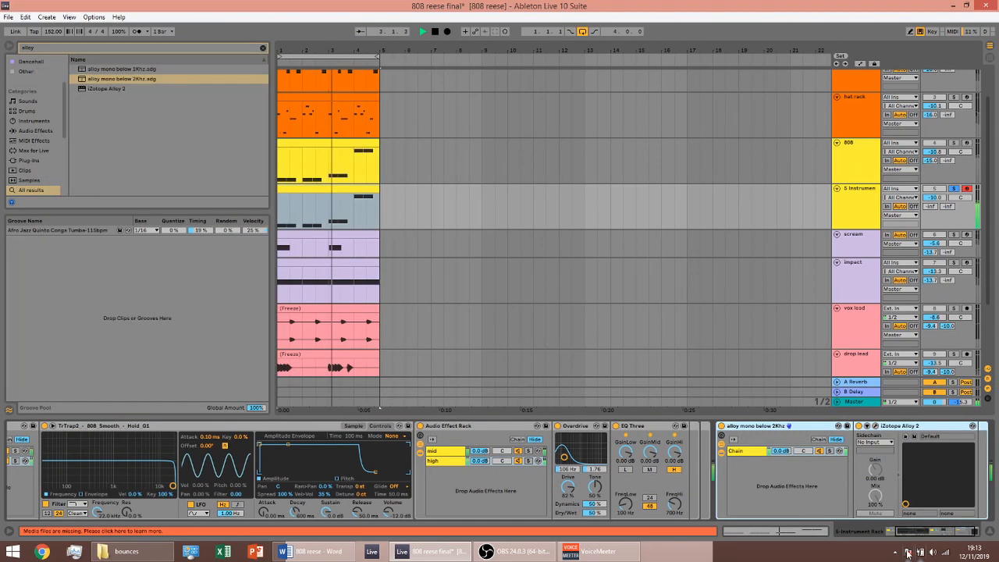
left_click(940, 534)
key("space")
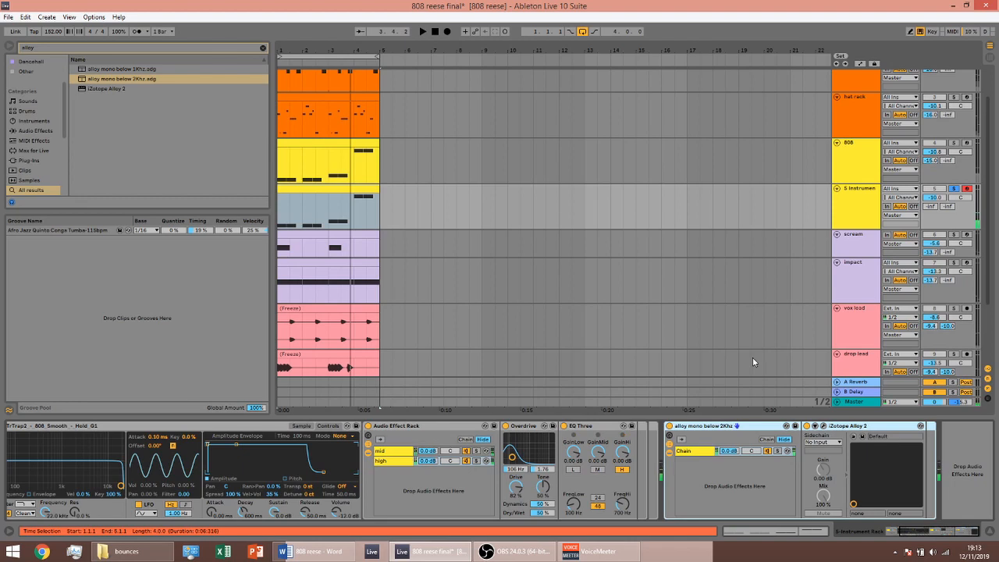
Add an EQ Eight after the Alloy rack and make band 1 a steep low cut at about 34 Hz during playback.
key("ctrl+f")
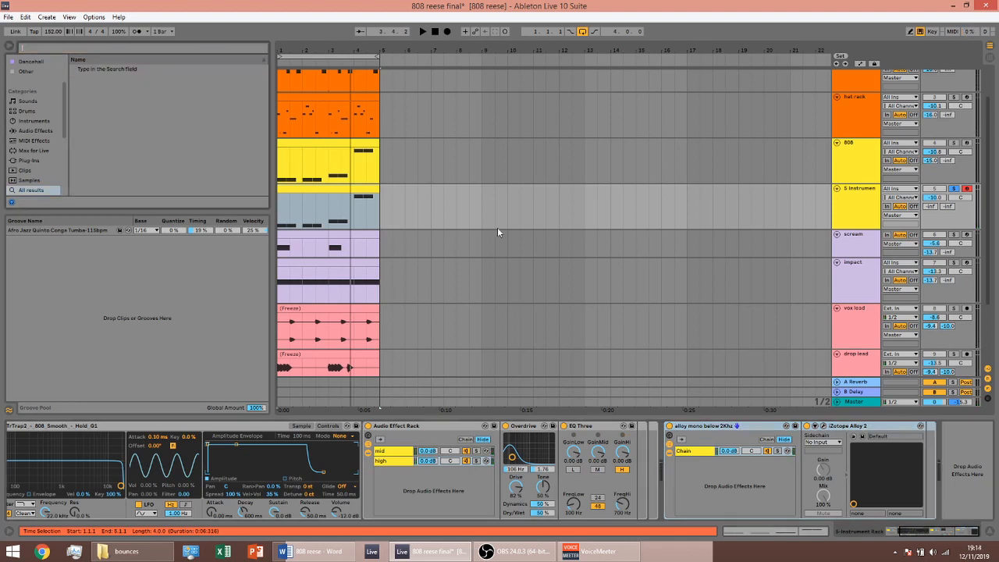
type("eq eig")
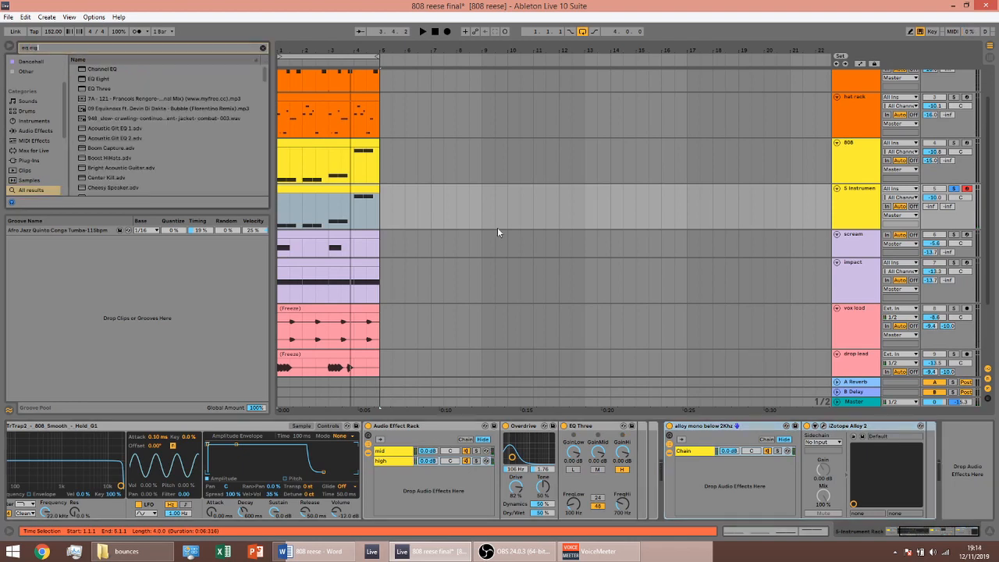
type("ht")
left_click(108, 72)
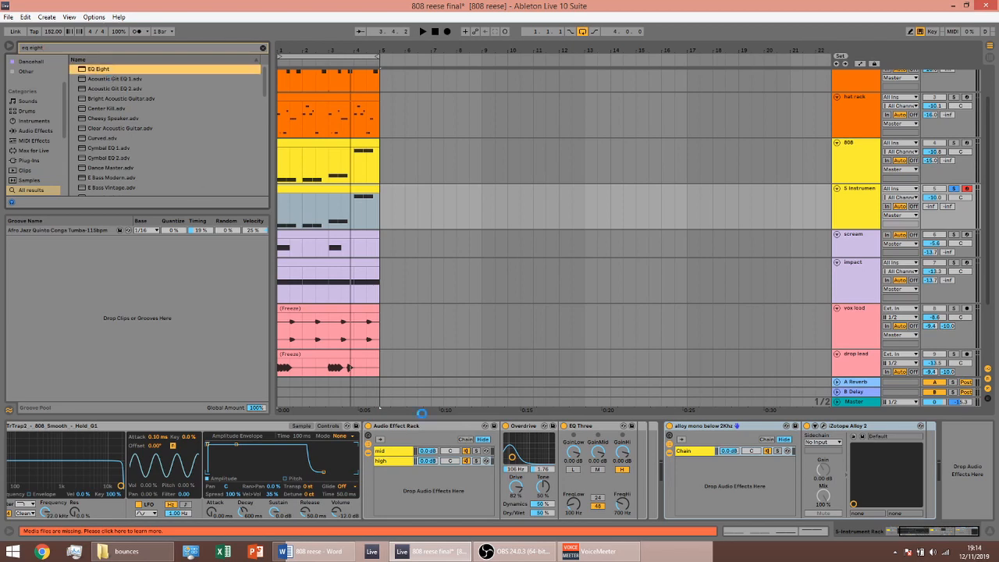
key("space")
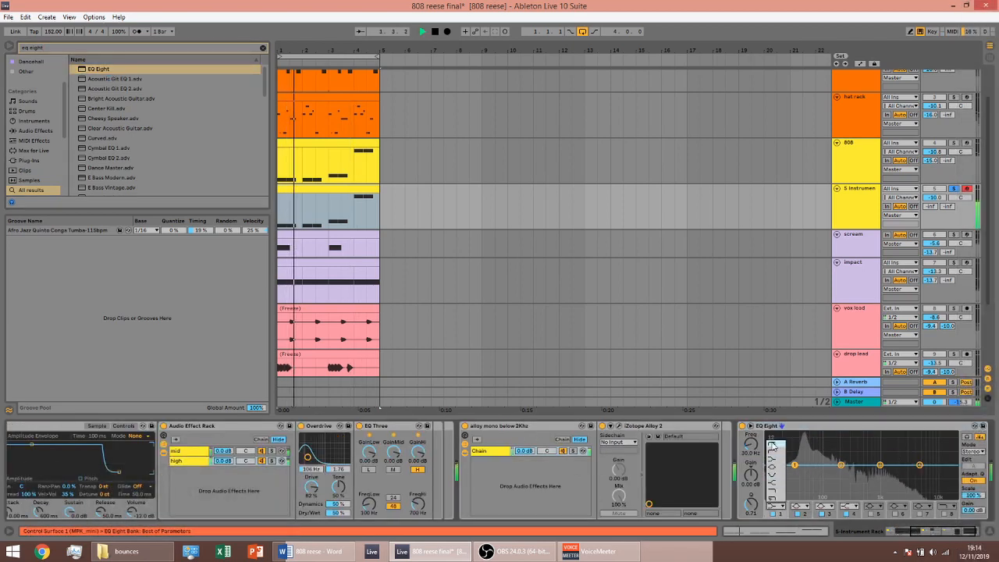
left_click(773, 445)
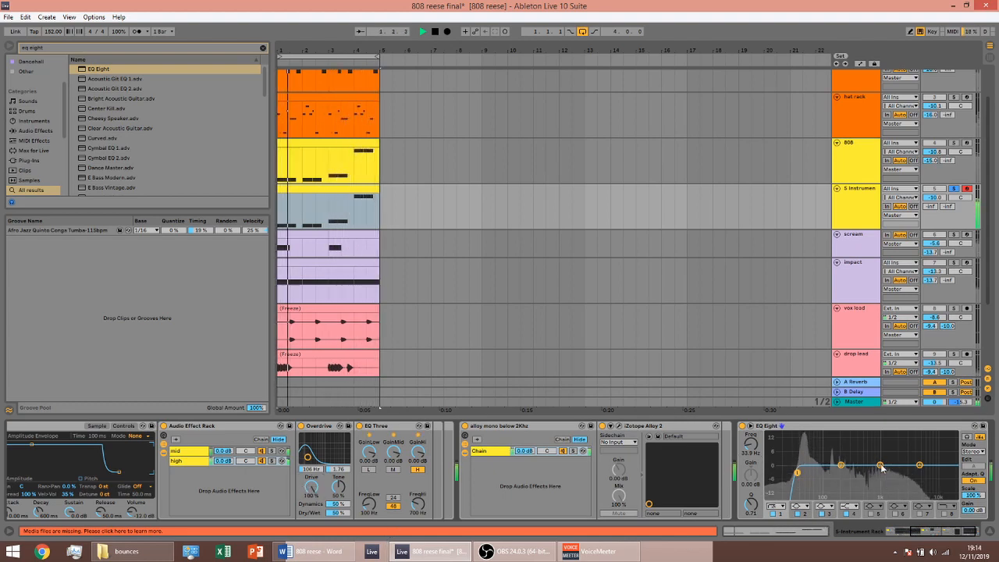
Unsolo the Instrument Rack track and audition the bass together with the full mix.
key("space")
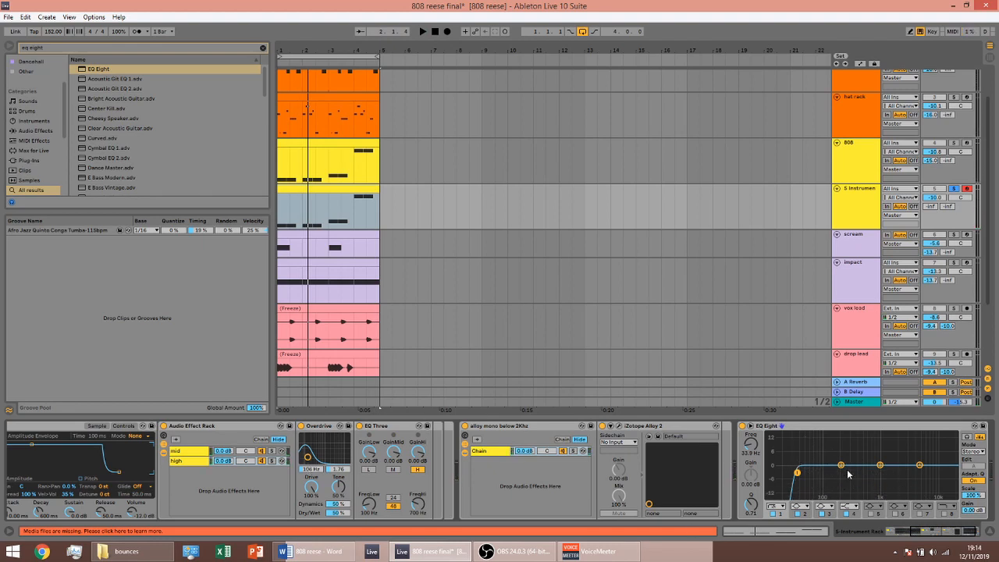
key("space")
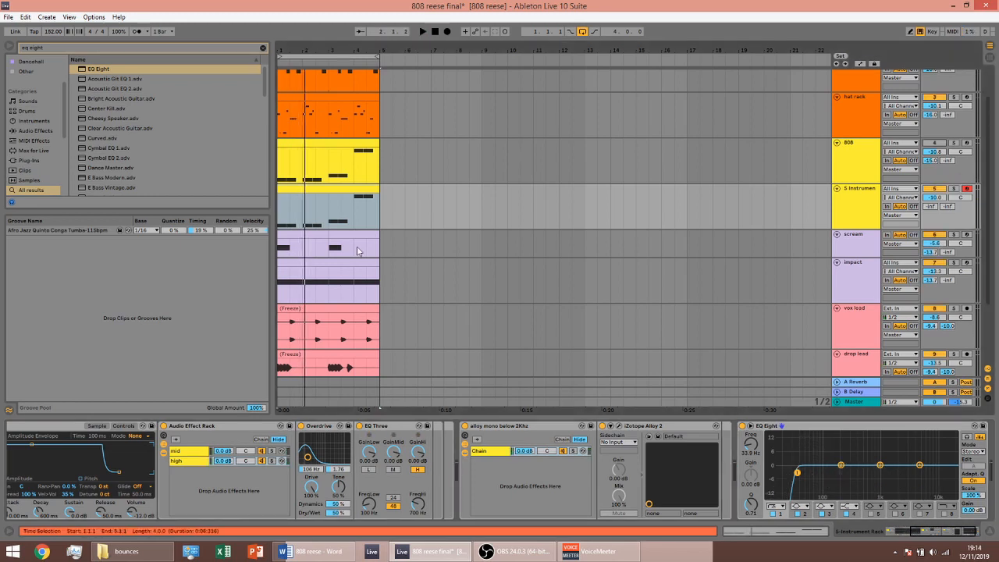
key("ctrl+a")
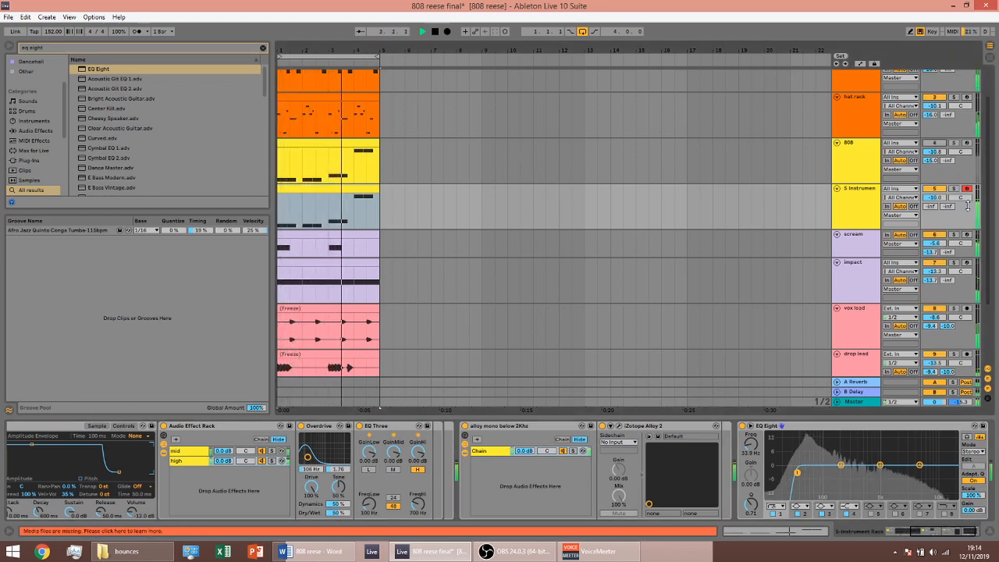
key("space")
Rename the Instrument Rack track as 808.
left_click(866, 205)
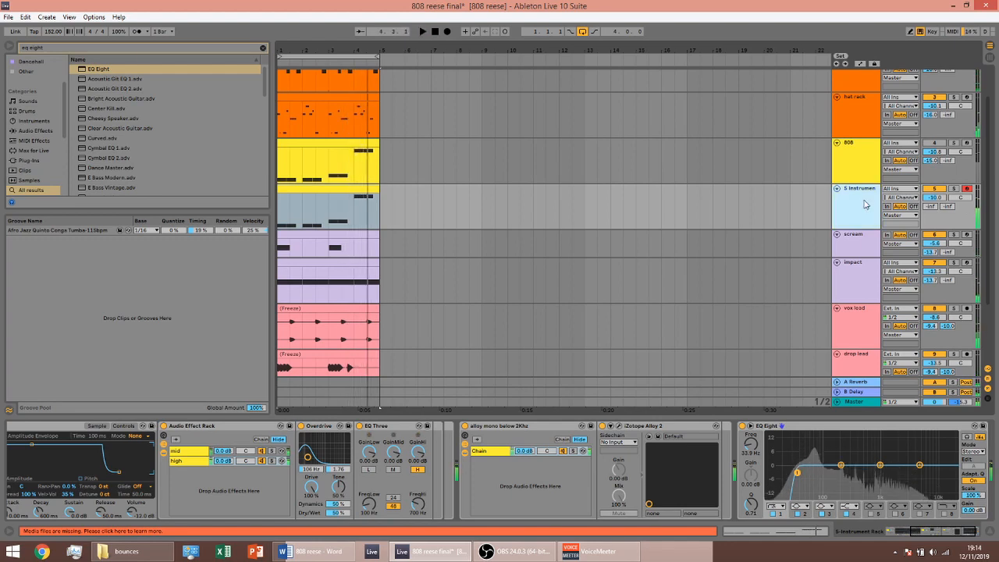
key("ctrl+r")
type("808")
key("Return")
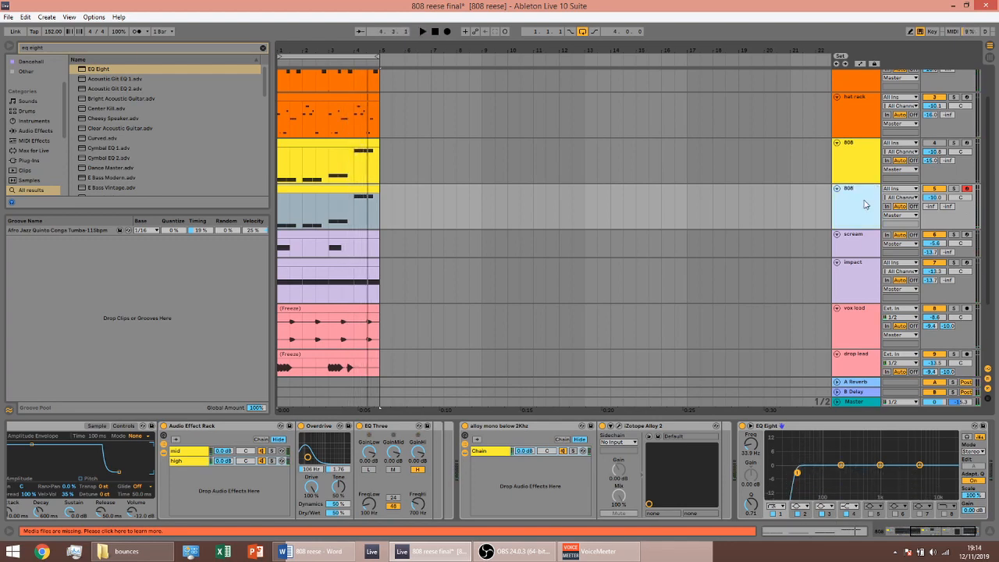
Dip EQ Eight band 3 by about 4.5 dB at about 899 Hz with a Q of about 0.96, auditioning it soloed and in the mix.
key("space")
left_click_drag(937, 533, 943, 534)
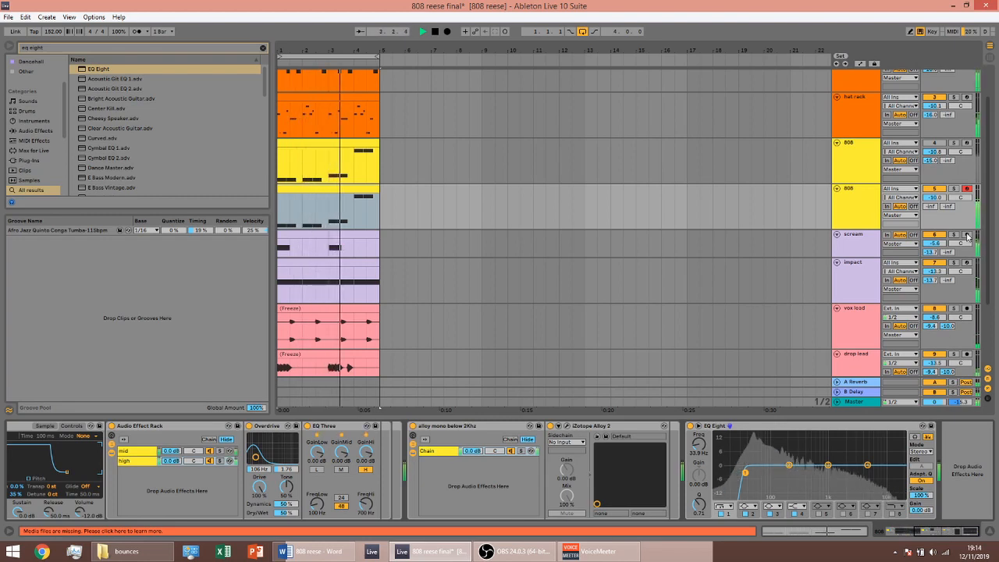
left_click(954, 189)
key("space")
key("space")
left_click_drag(829, 467, 826, 447)
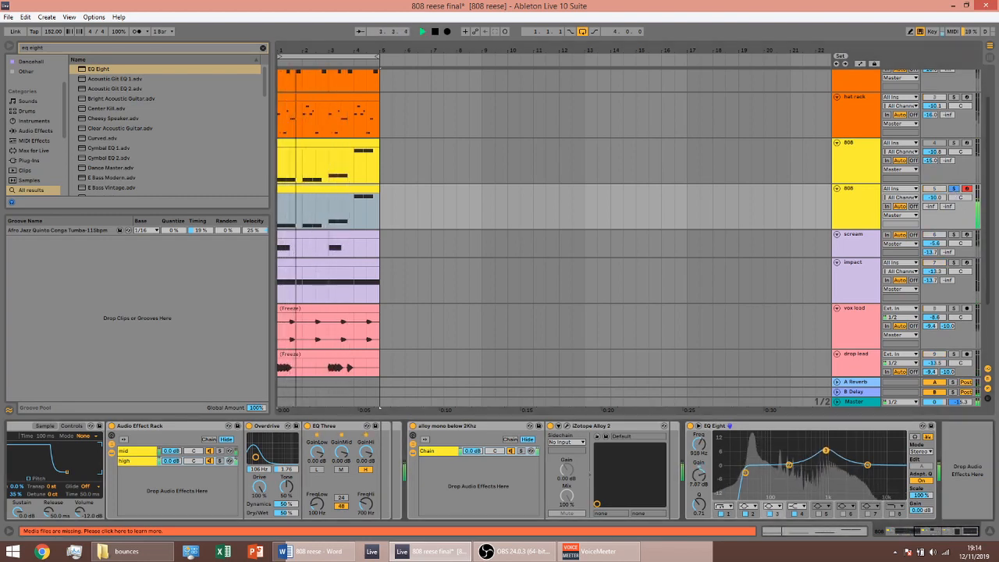
left_click_drag(701, 505, 700, 526)
key("space")
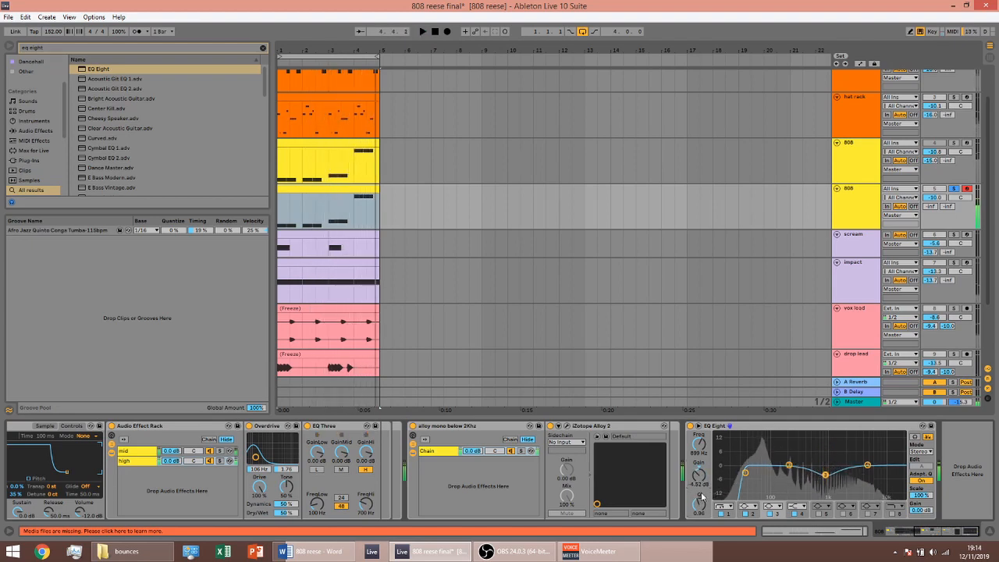
left_click(953, 189)
key("space")
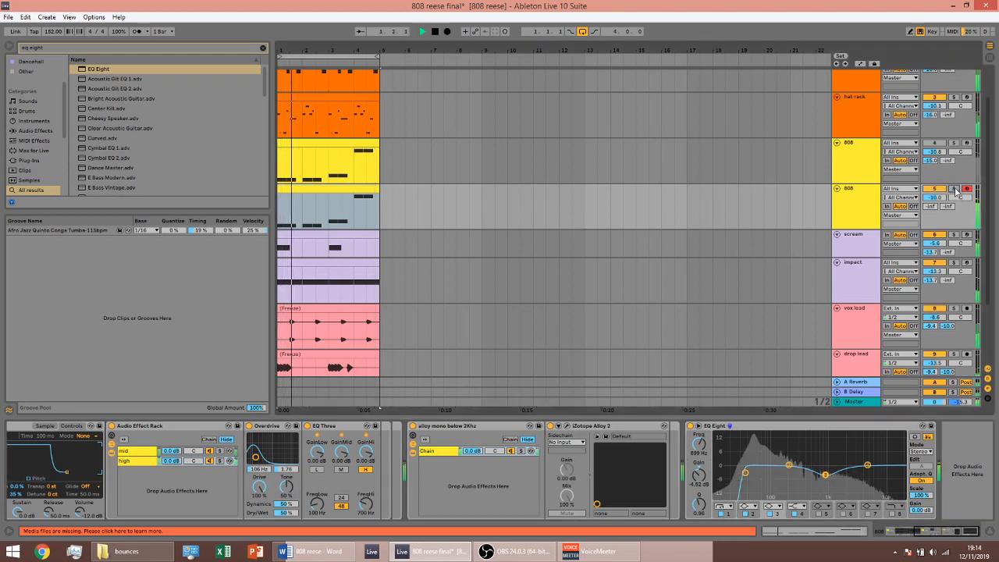
key("space")
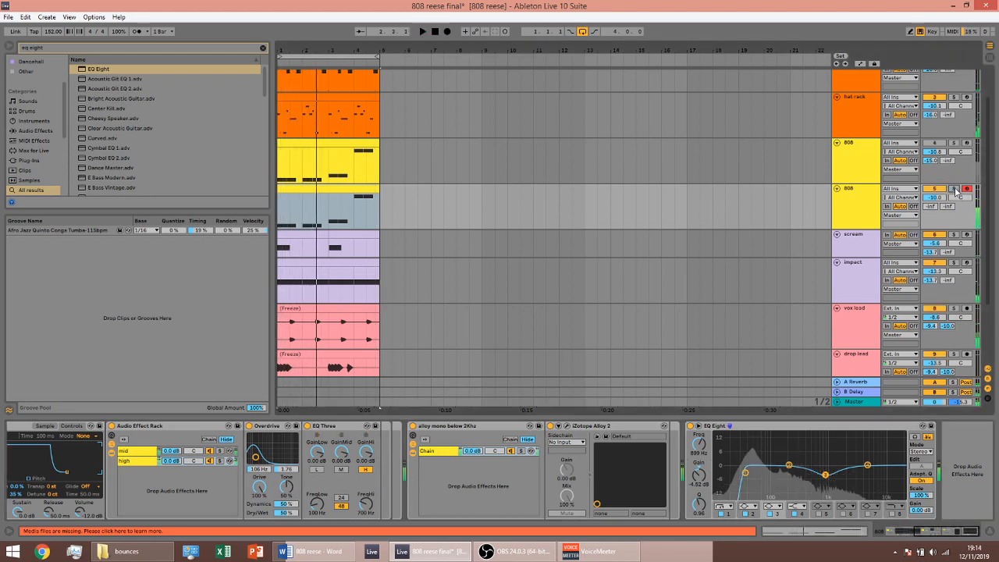
Add the Gem EQ550-64 plug-in after the EQ Eight and move its window over the arrangement.
key("ctrl+f")
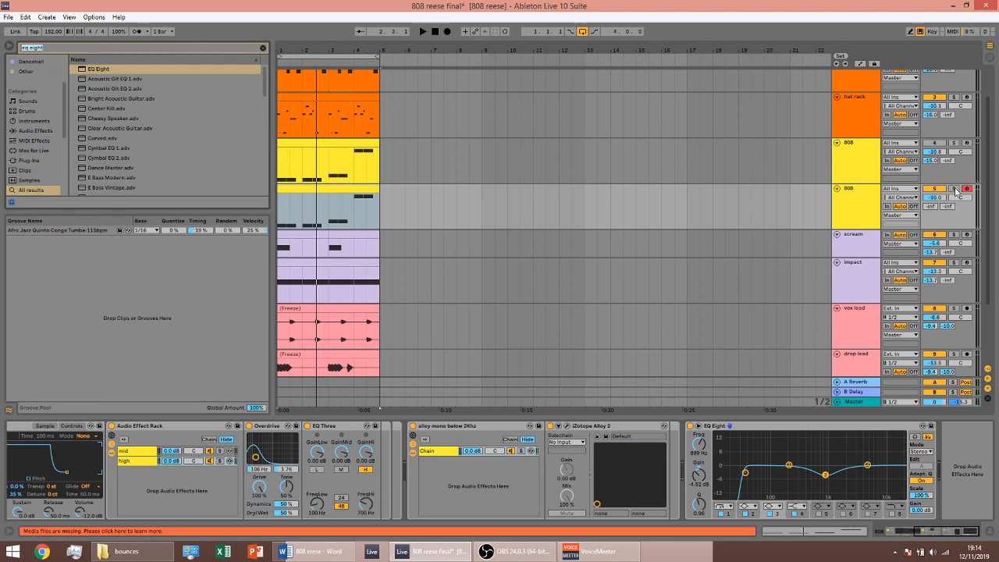
type("gem")
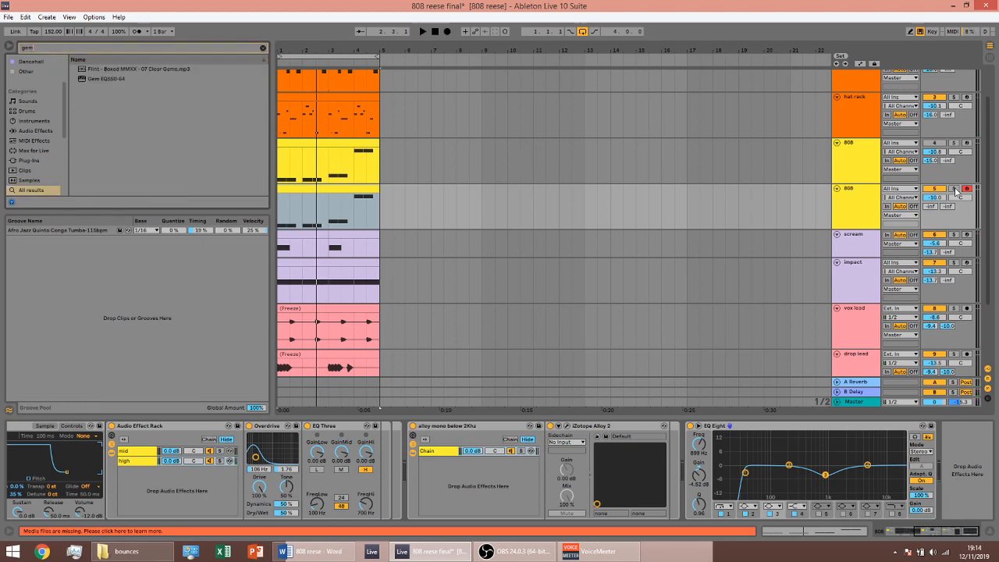
double_click(110, 80)
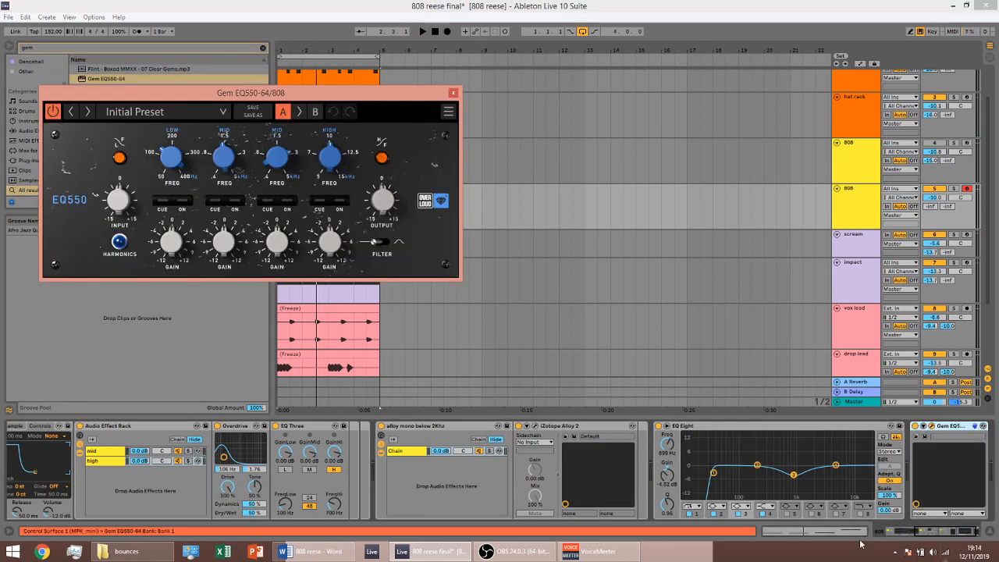
left_click_drag(327, 98, 549, 149)
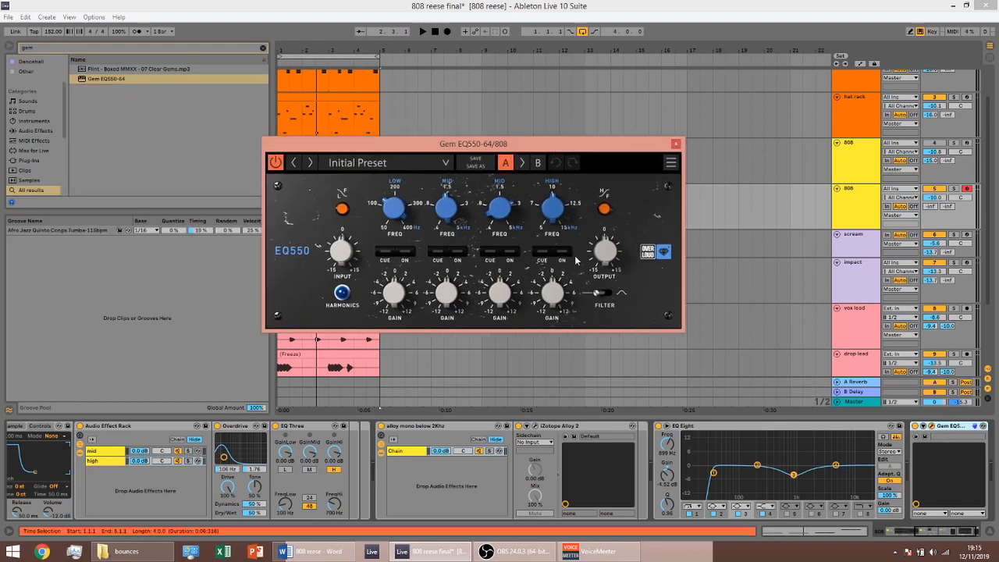
Enable the EQ550's high band and turn down its gain while auditioning the bass in the mix.
left_click(561, 252)
key("space")
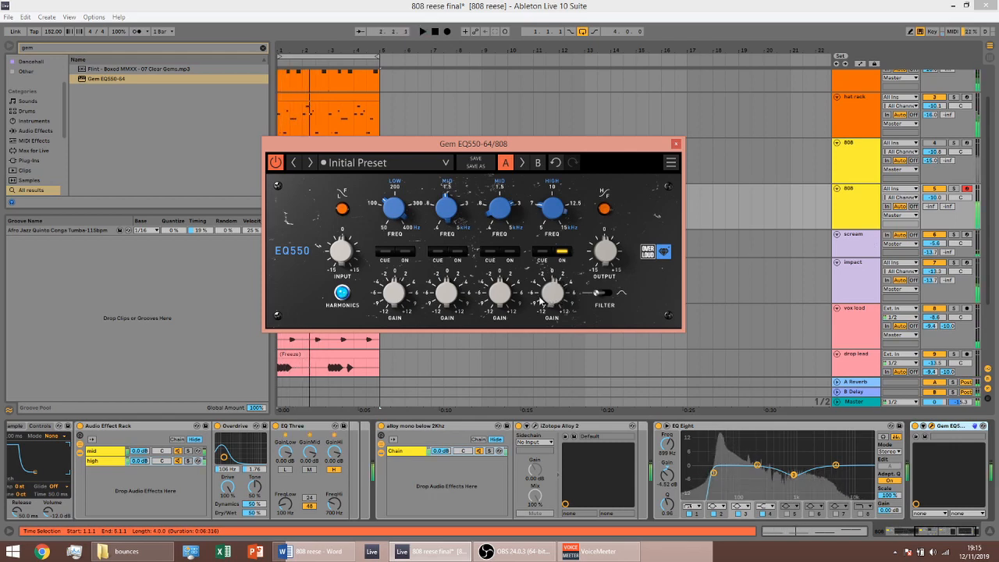
key("space")
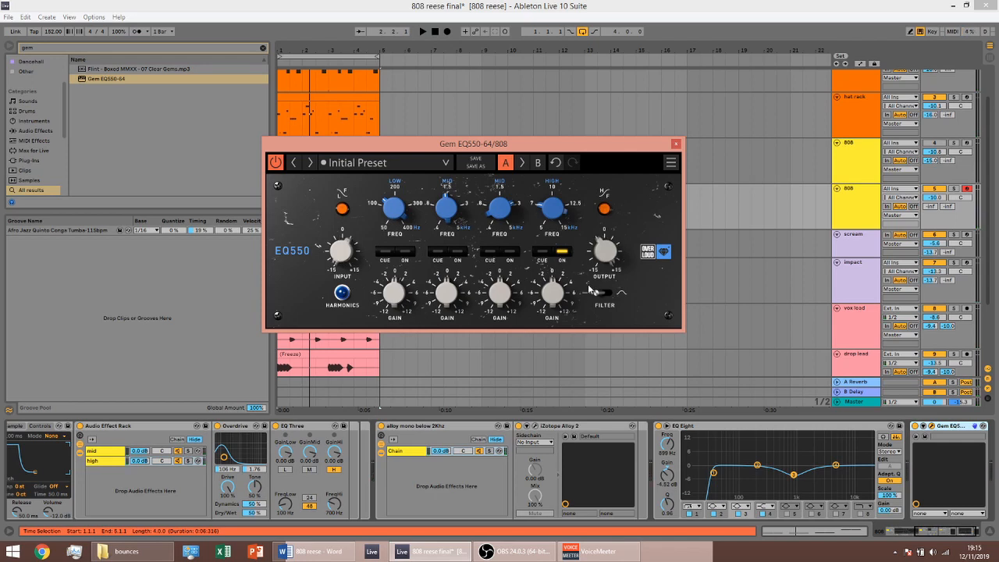
key("space")
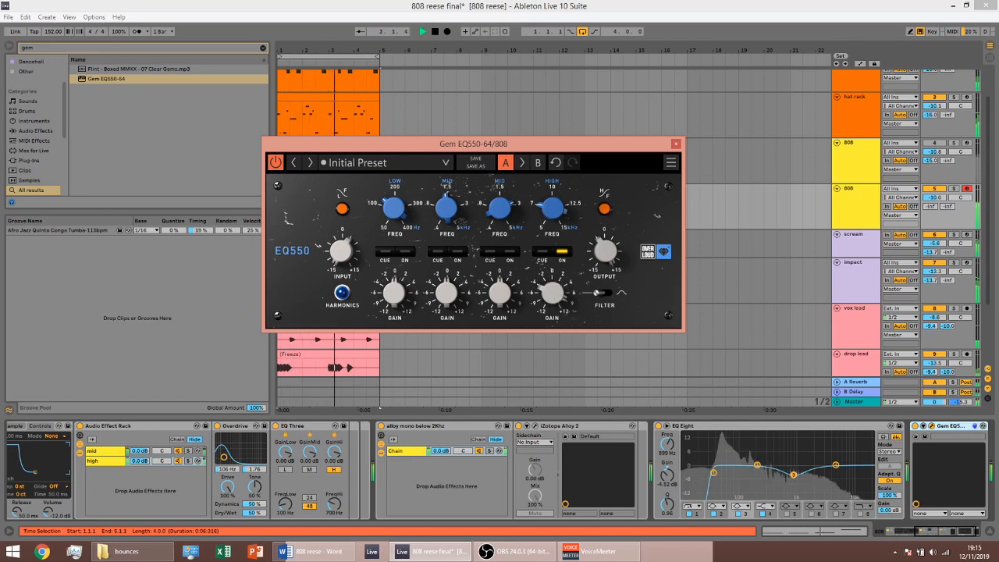
key("space")
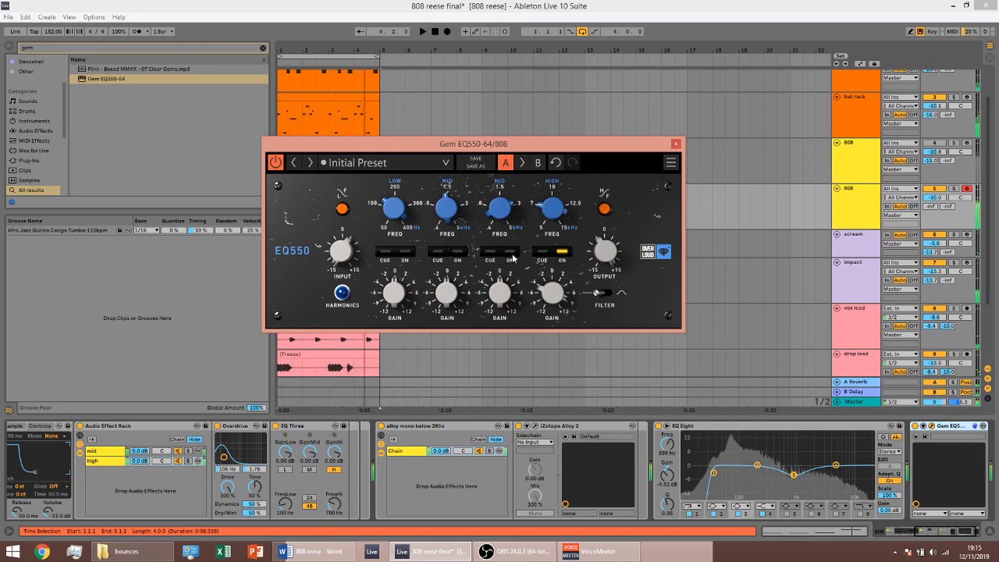
Try the EQ550's second mid band during playback and switch it off again.
left_click(511, 255)
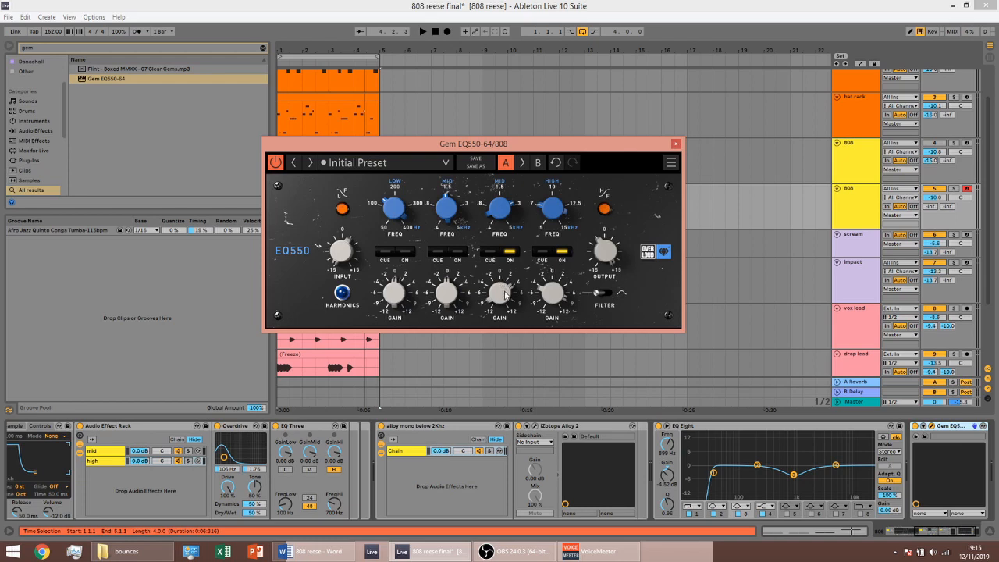
key("space")
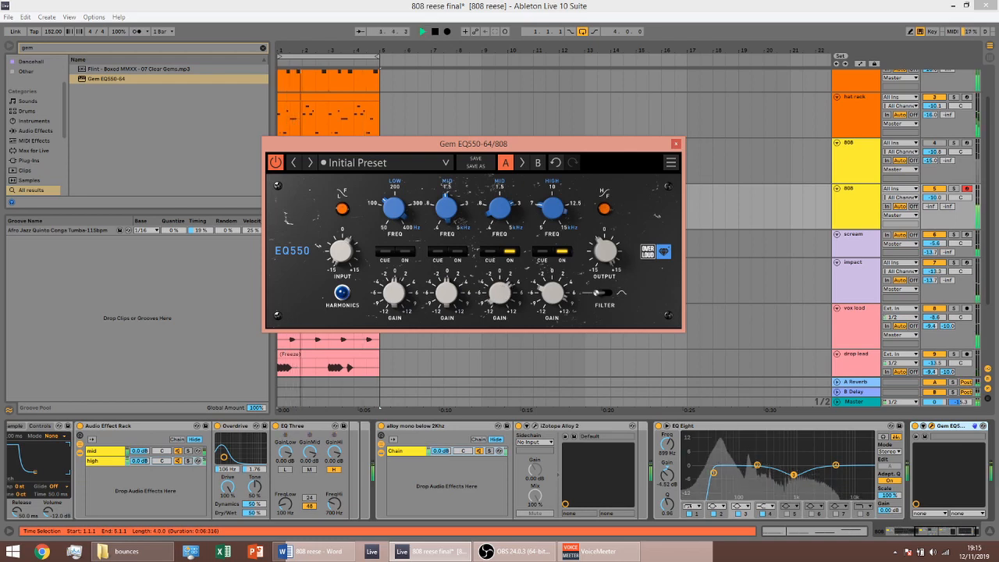
left_click(510, 252)
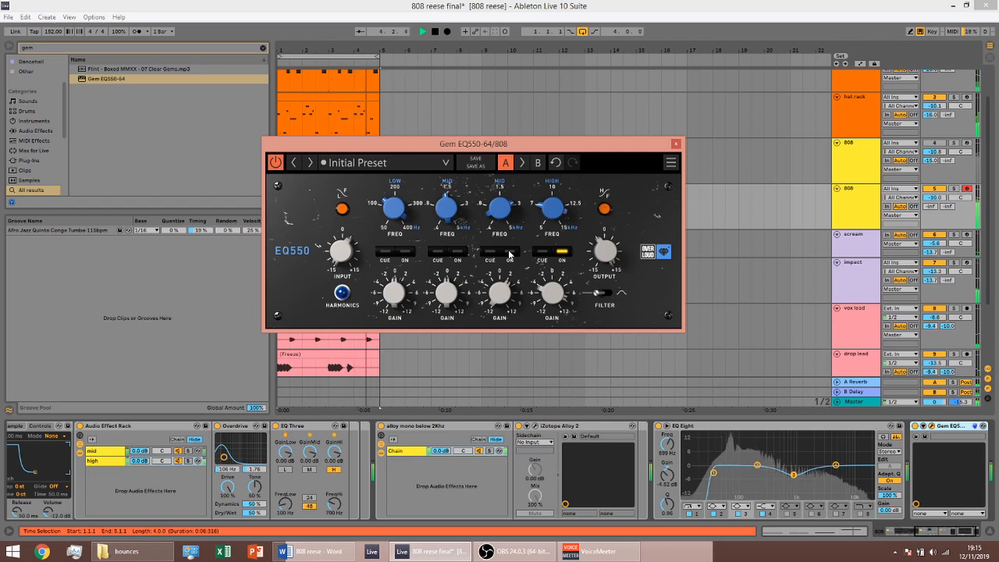
Close the EQ550 window and add an Auto Filter after it on the 808 track.
left_click(315, 551)
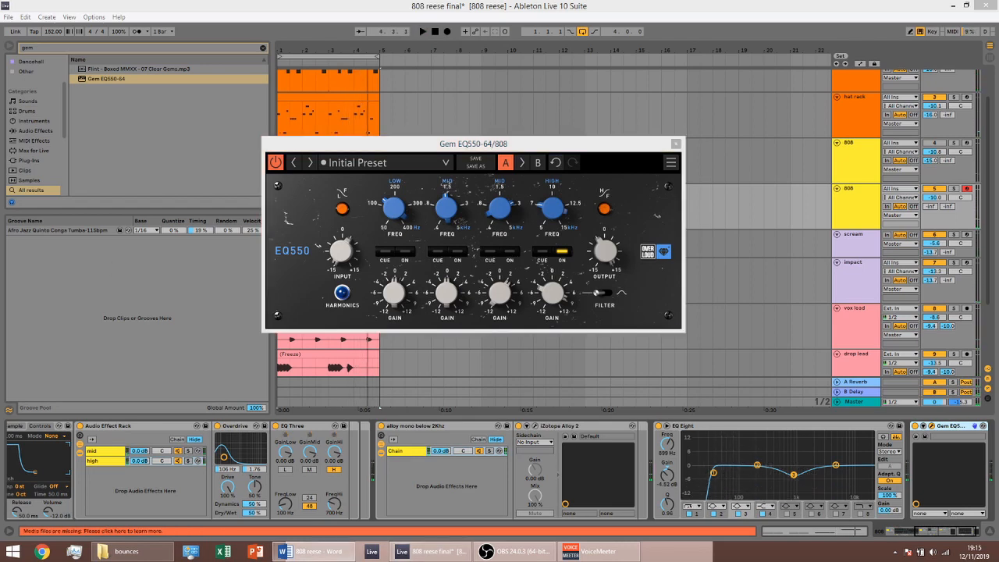
left_click(676, 144)
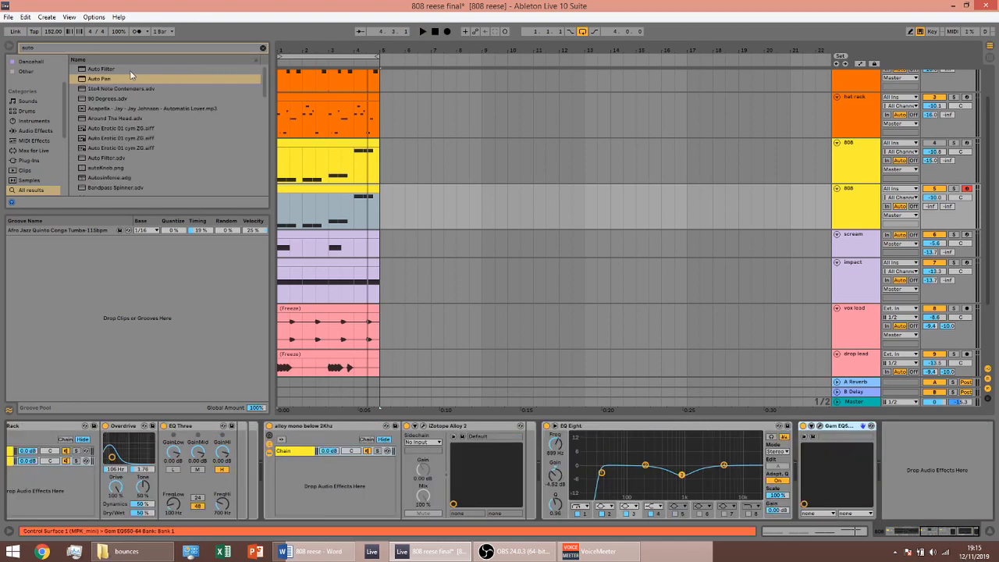
key("Down")
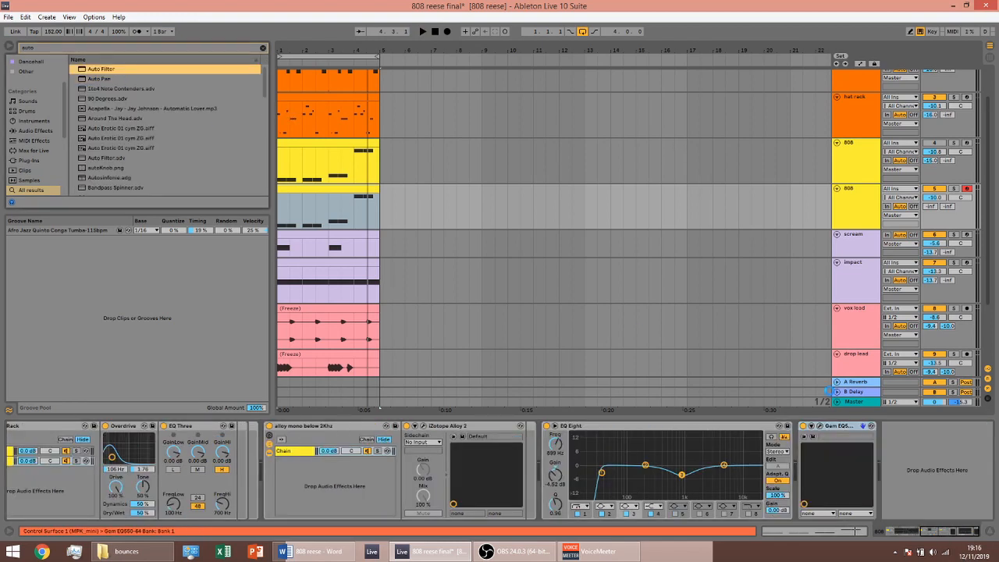
key("Return")
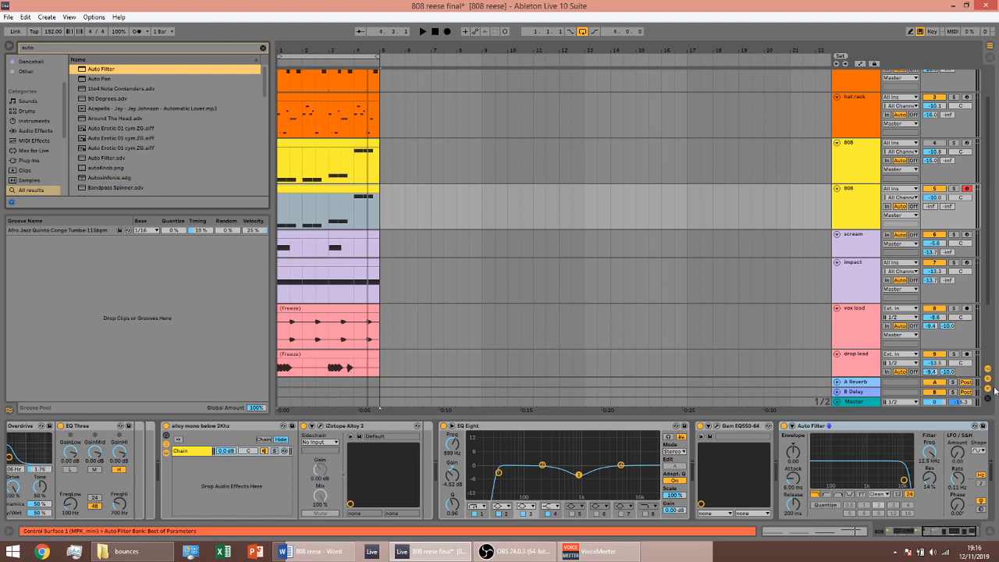
Lower the Auto Filter's low-pass cutoff to about 1.22 kHz during playback.
left_click(897, 493)
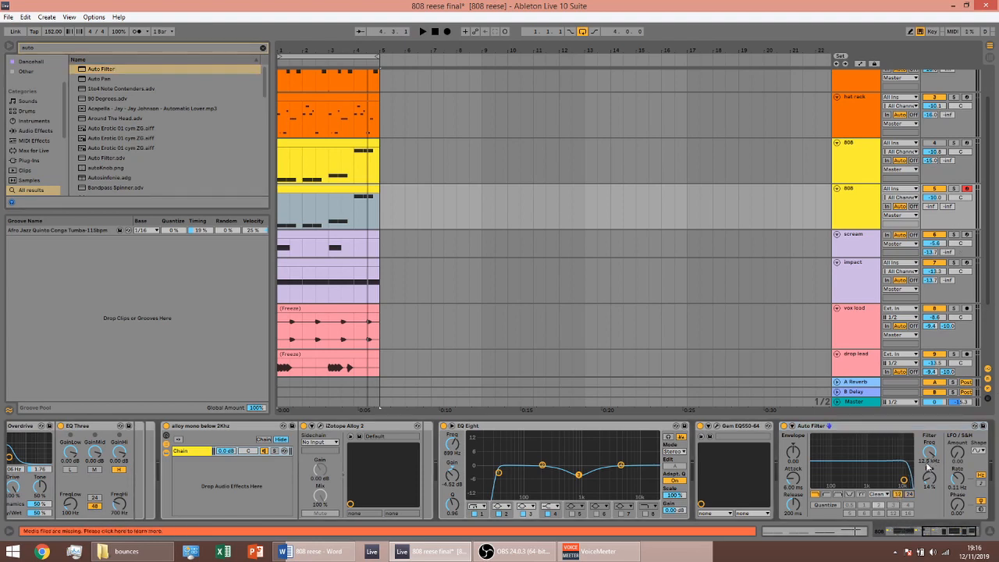
left_click_drag(928, 453, 928, 491)
key("space")
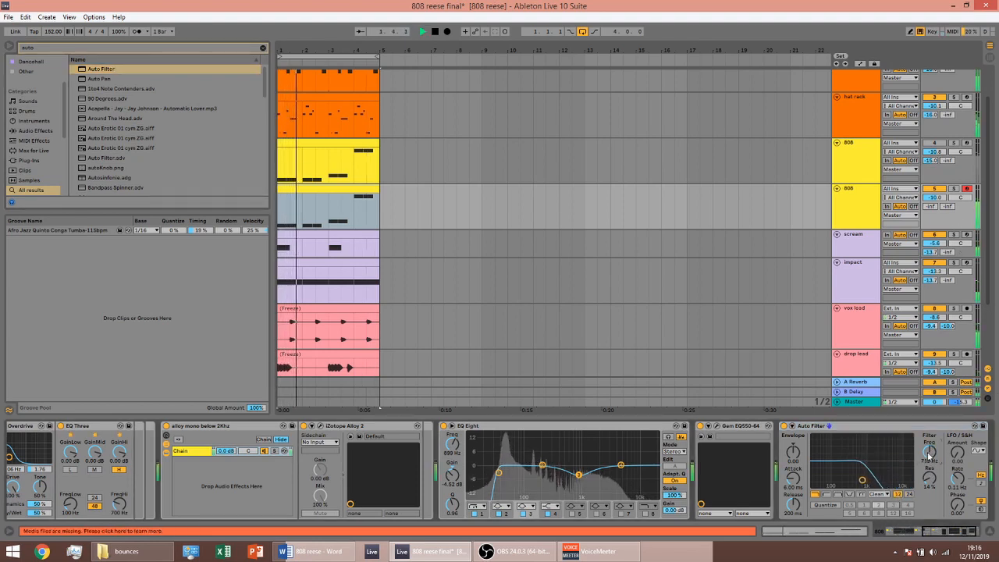
mouse_move(928, 453)
left_mouse_down()
mouse_move(929, 412)
mouse_move(929, 452)
left_mouse_up()
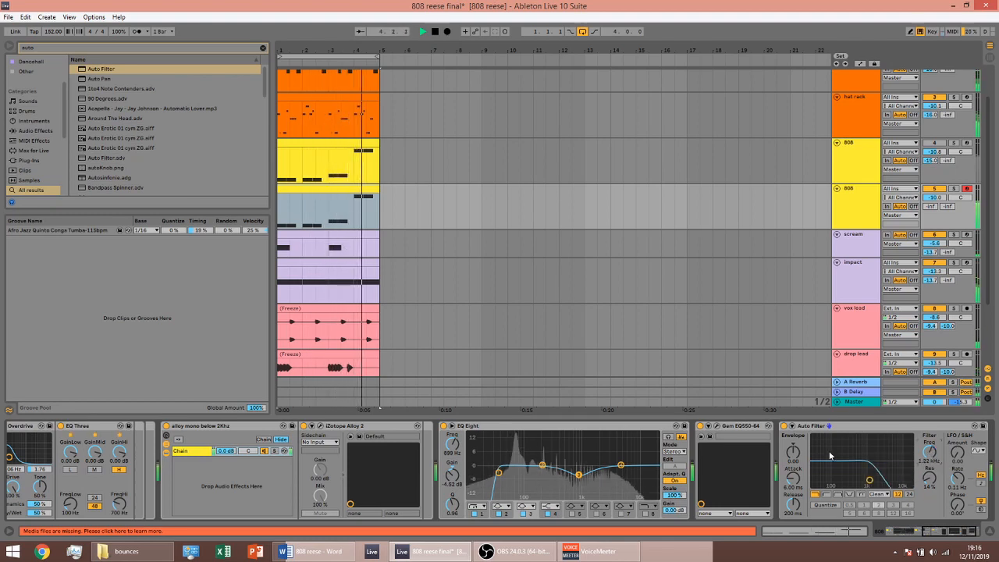
Switch off the Auto Filter and audition the mix without it.
left_click(784, 427)
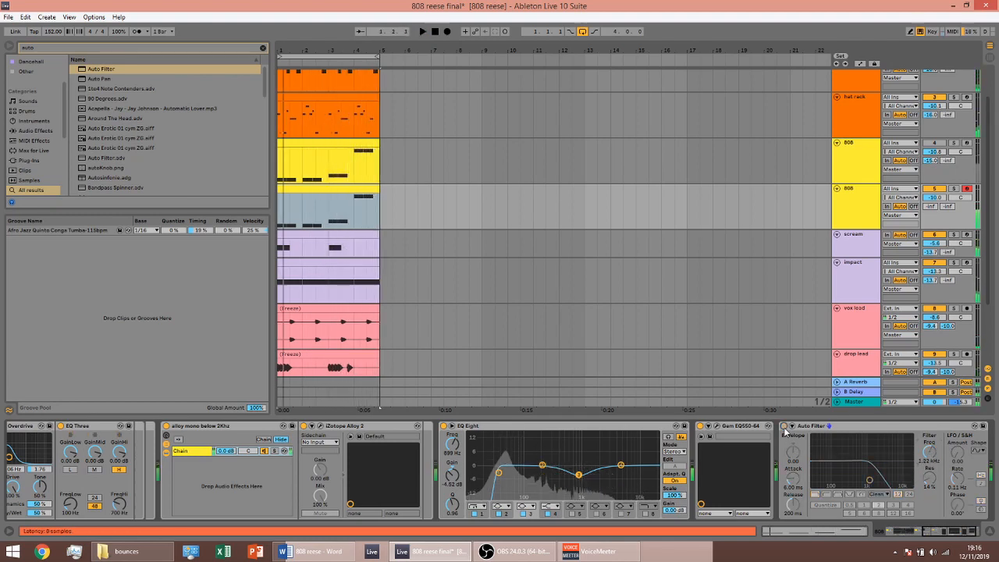
key("space")
key("space")
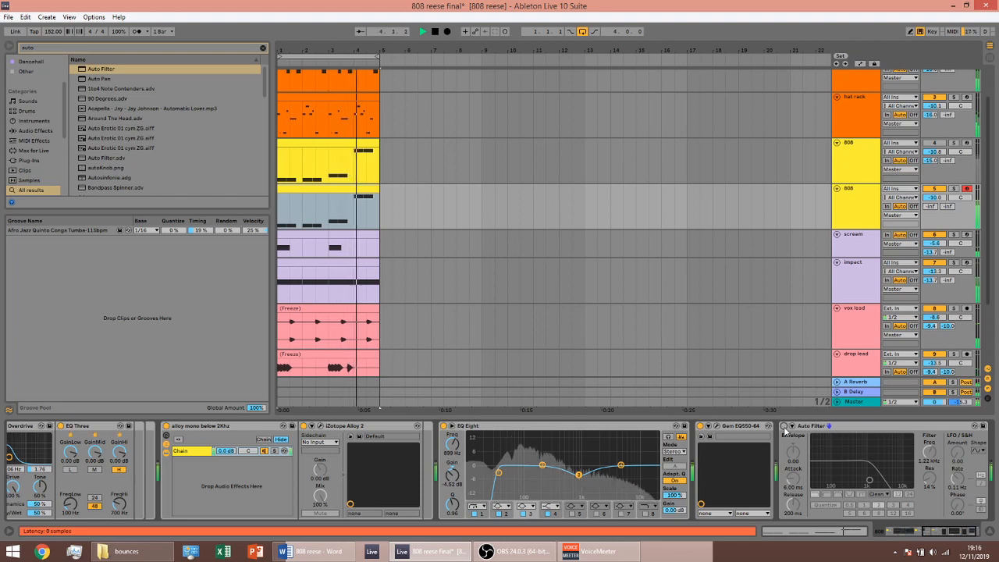
key("space")
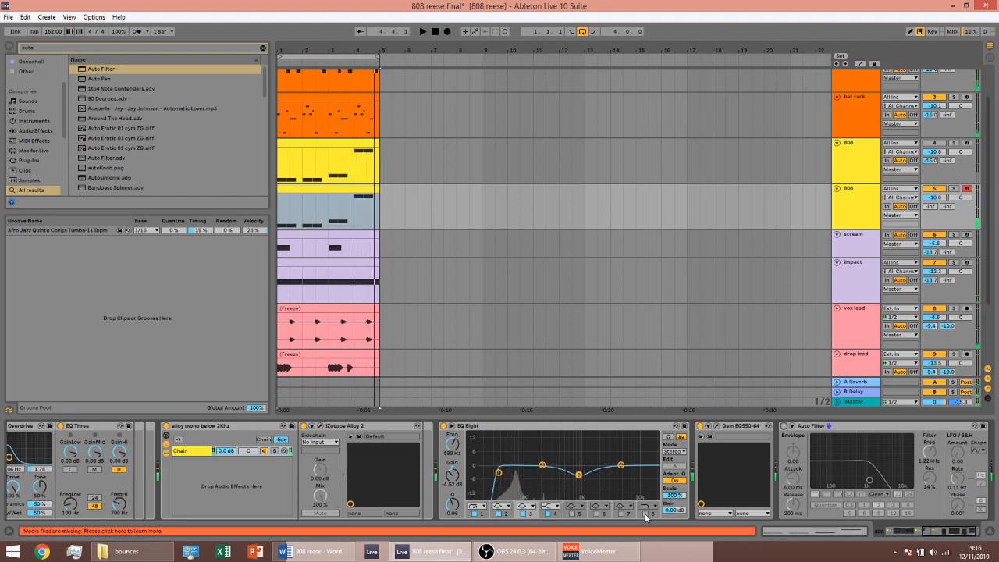
Enable band 8 of the EQ Eight as a high cut at about 11.9 kHz and audition it.
left_click(644, 514)
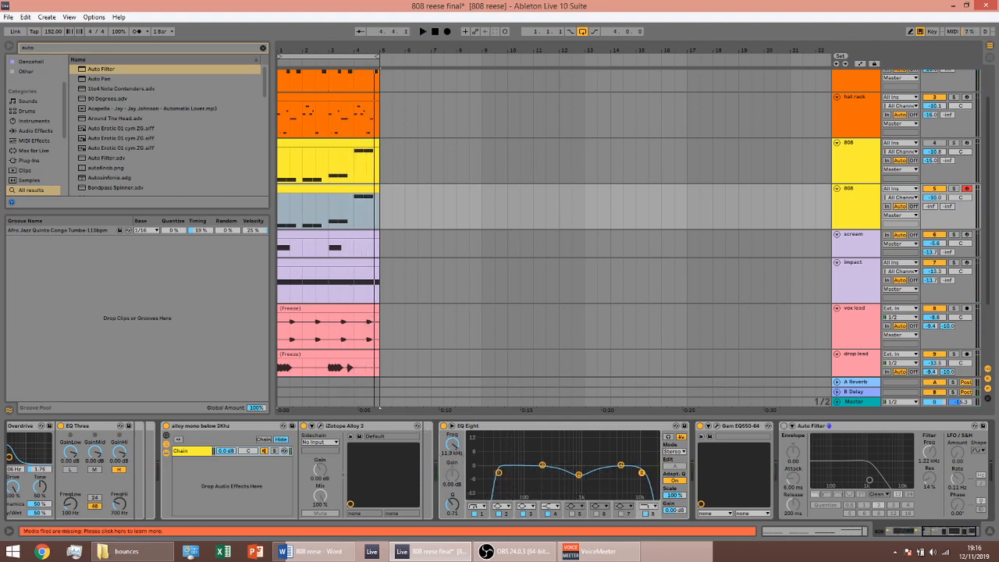
key("space")
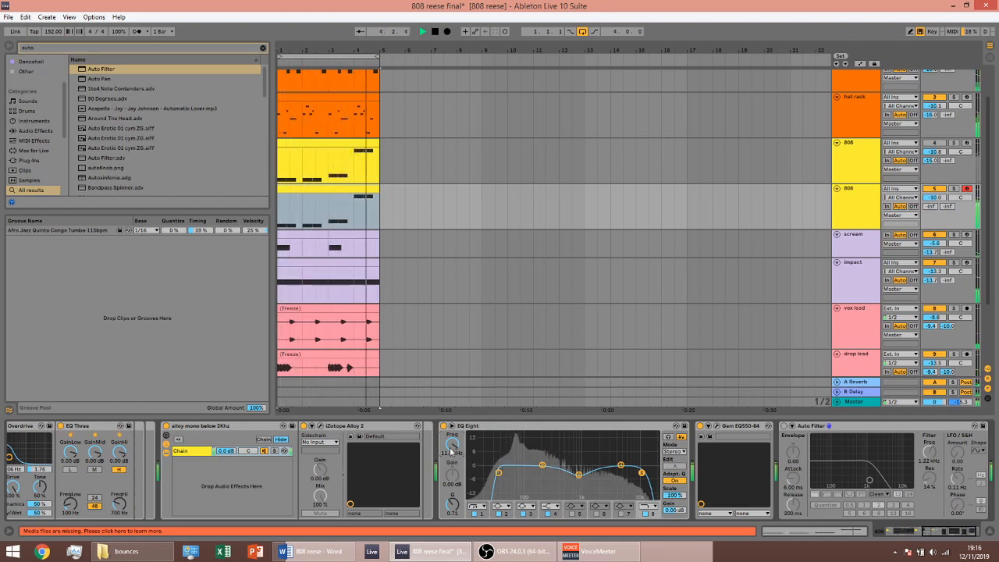
key("space")
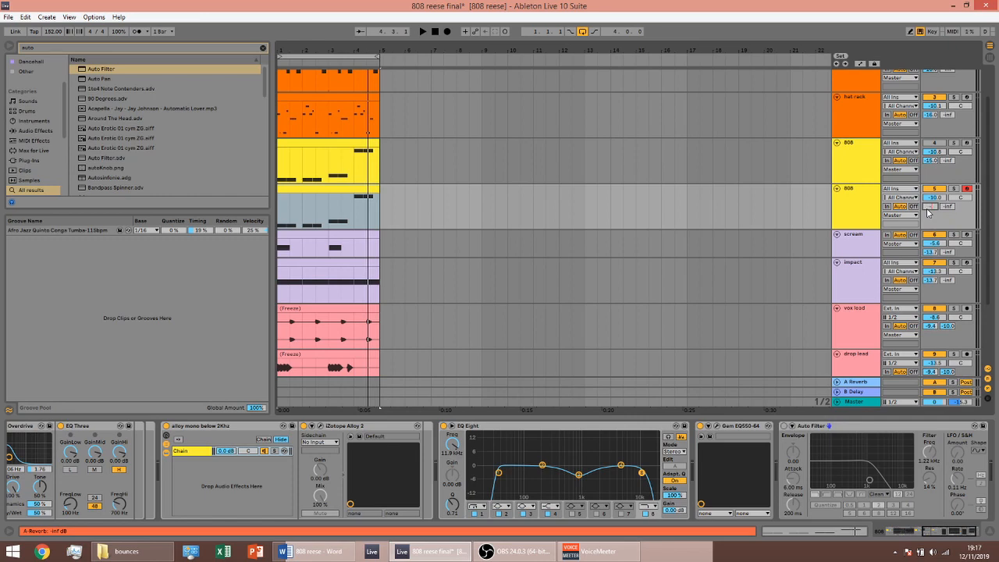
Raise the new 808 track's A-Reverb send to about -15 dB and audition it with all the tracks.
scroll(929, 206, "up", 1)
key("space")
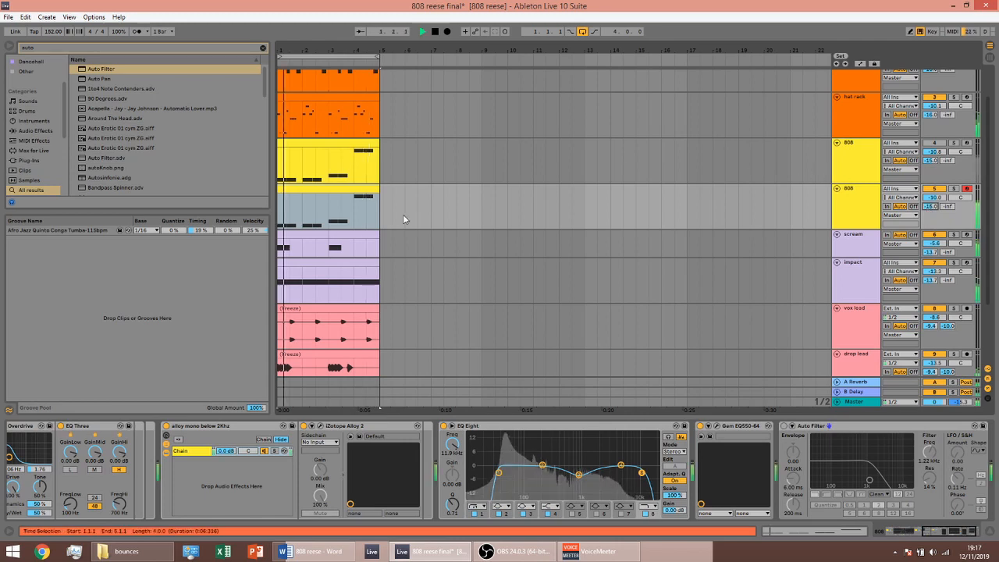
scroll(712, 226, "down", 2)
scroll(712, 233, "down", 4)
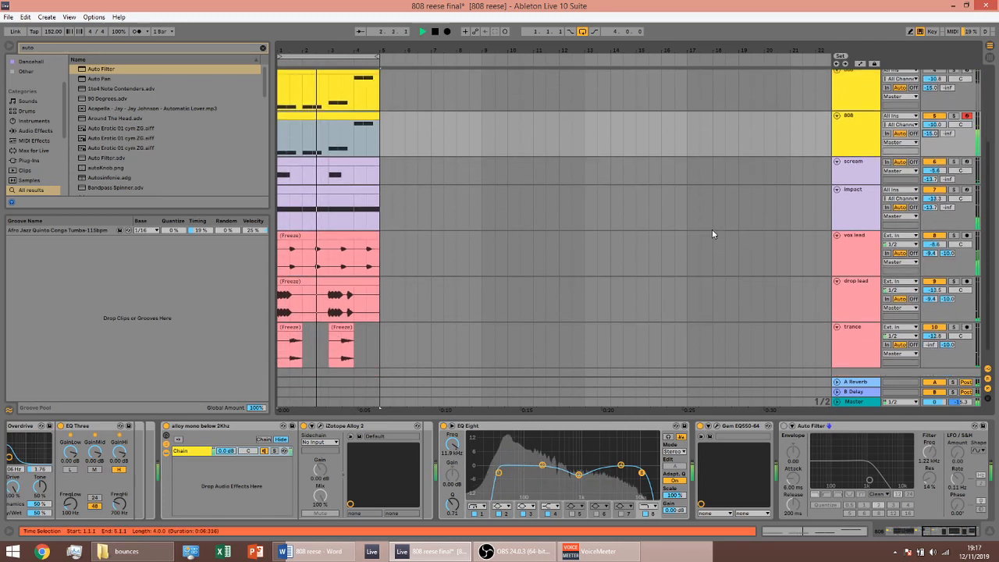
scroll(711, 232, "up", 2)
scroll(711, 231, "down", 2)
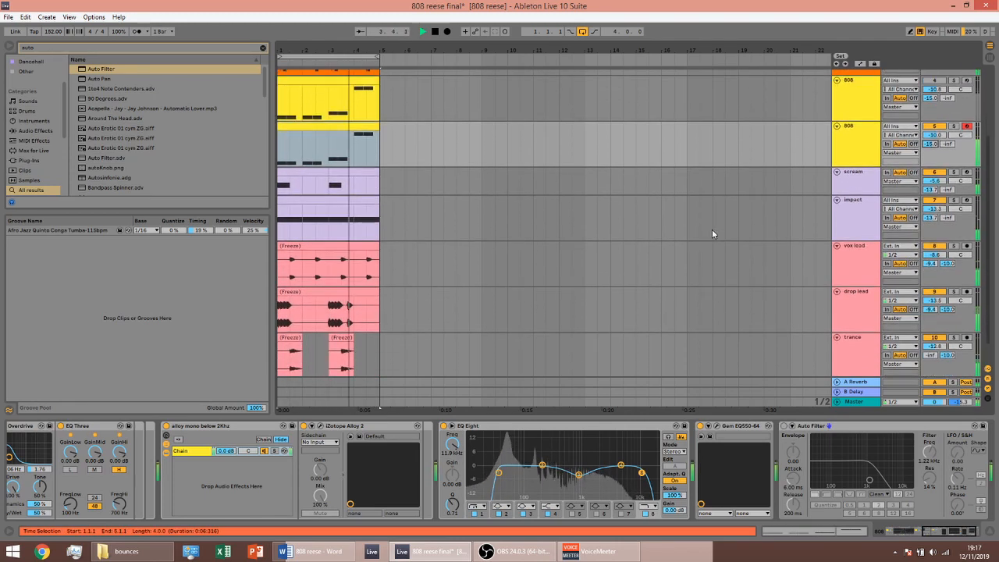